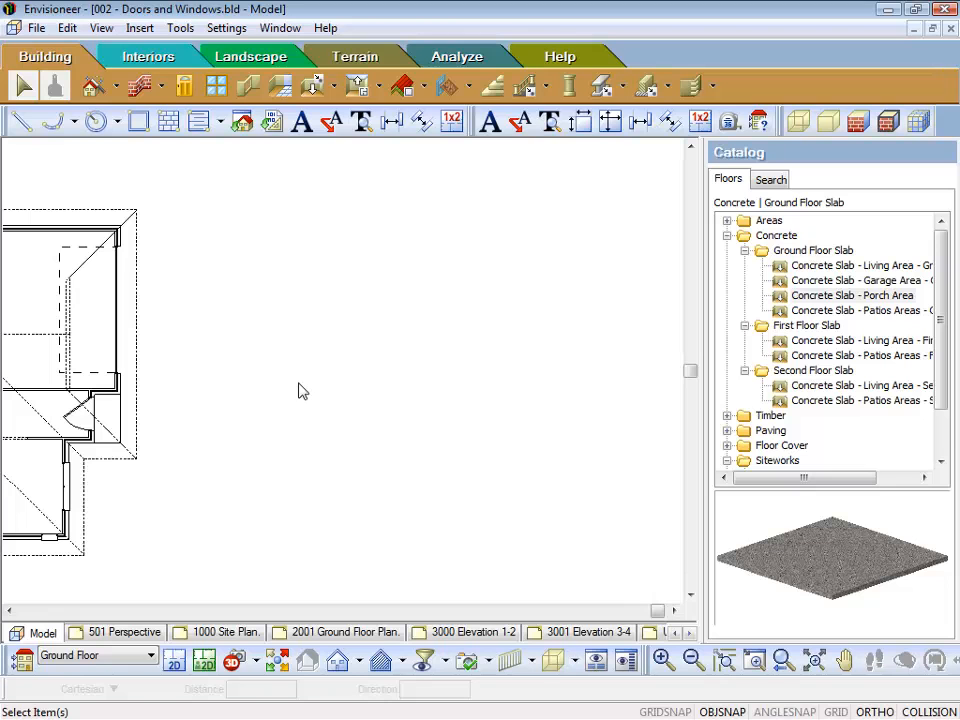
# Step: Draw a rectangular roof by picking points east of the house, using the 10.0° Roof Cover, about 6530 mm wide
pyautogui.click(424, 88)
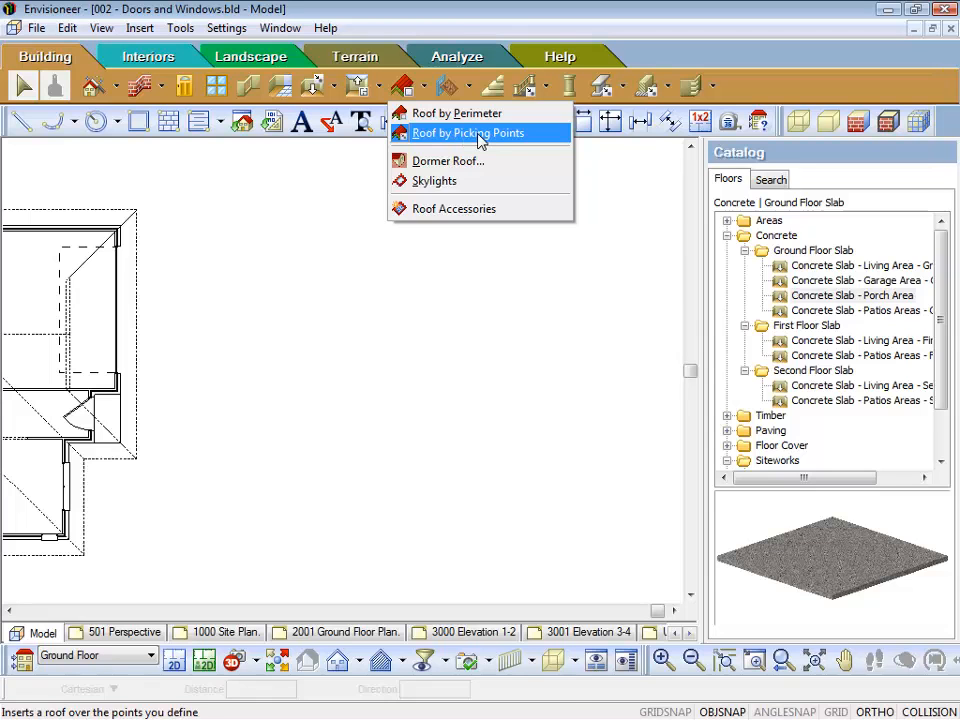
pyautogui.click(481, 141)
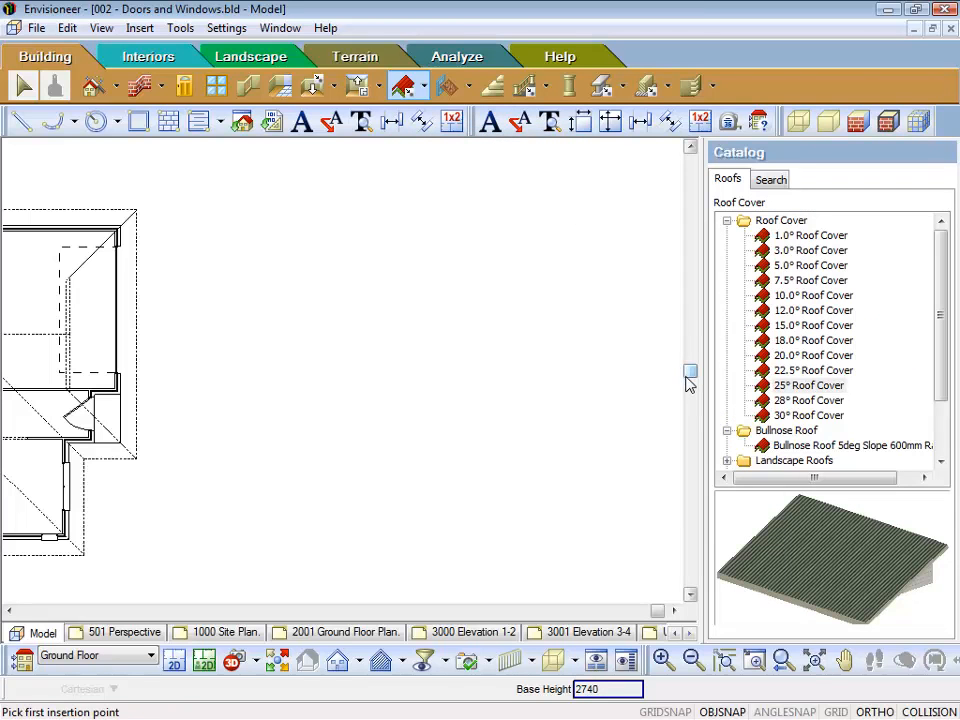
pyautogui.click(780, 297)
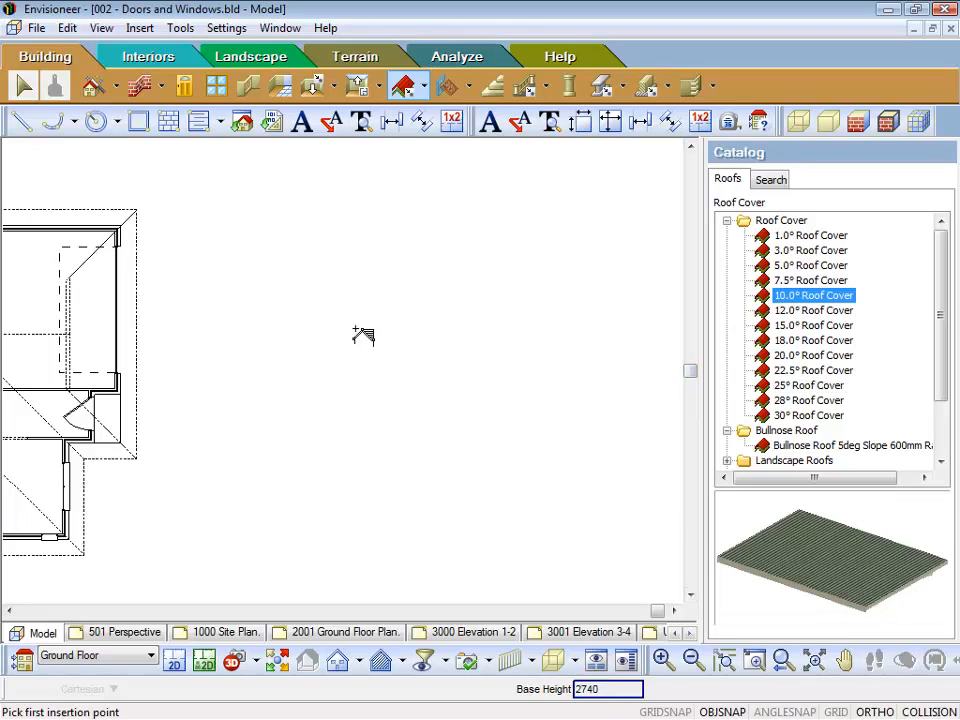
pyautogui.click(285, 301)
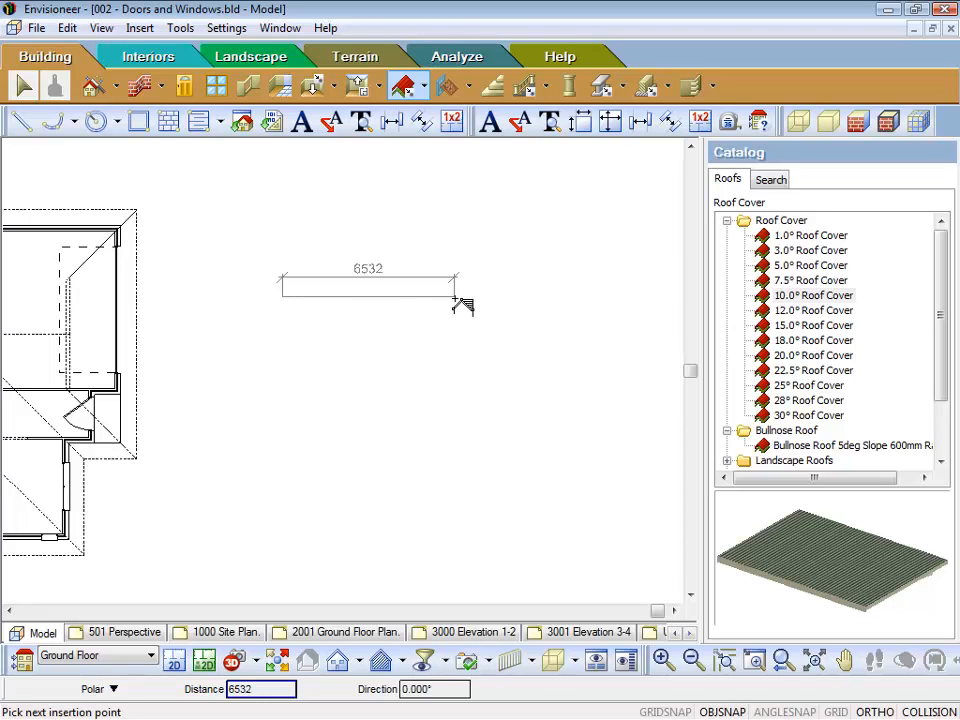
pyautogui.click(454, 297)
pyautogui.click(455, 421)
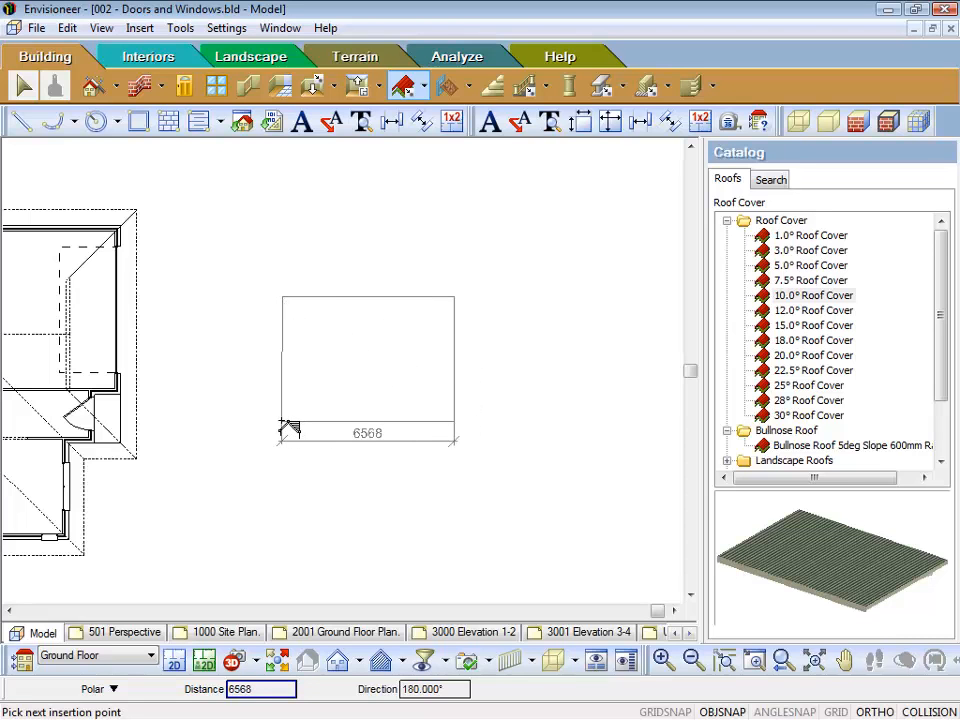
pyautogui.click(289, 430)
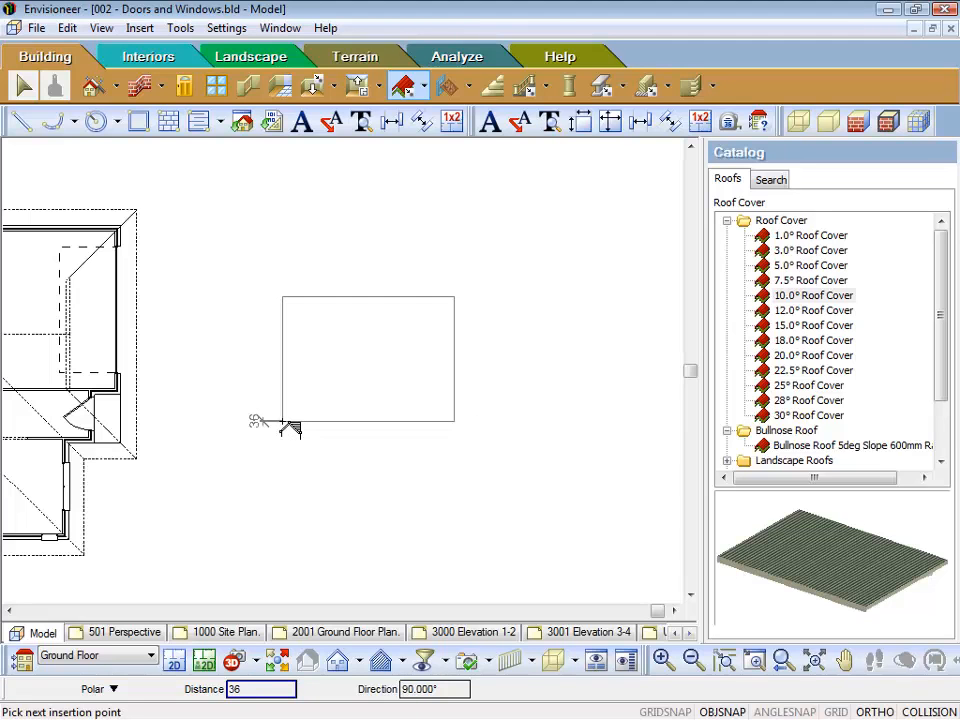
pyautogui.rightClick(289, 428)
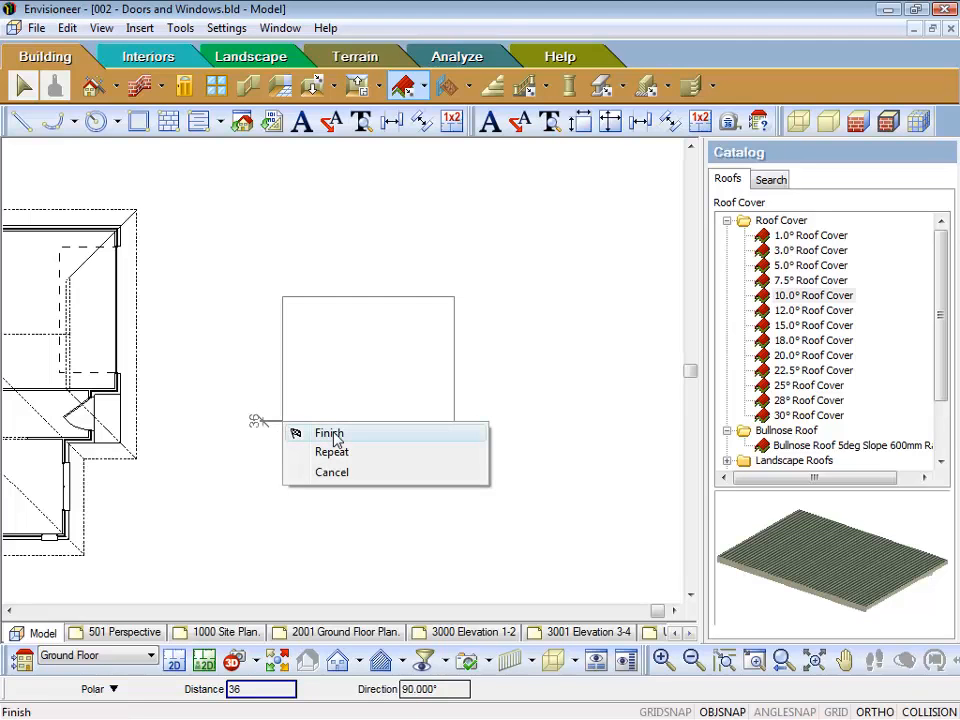
pyautogui.click(330, 434)
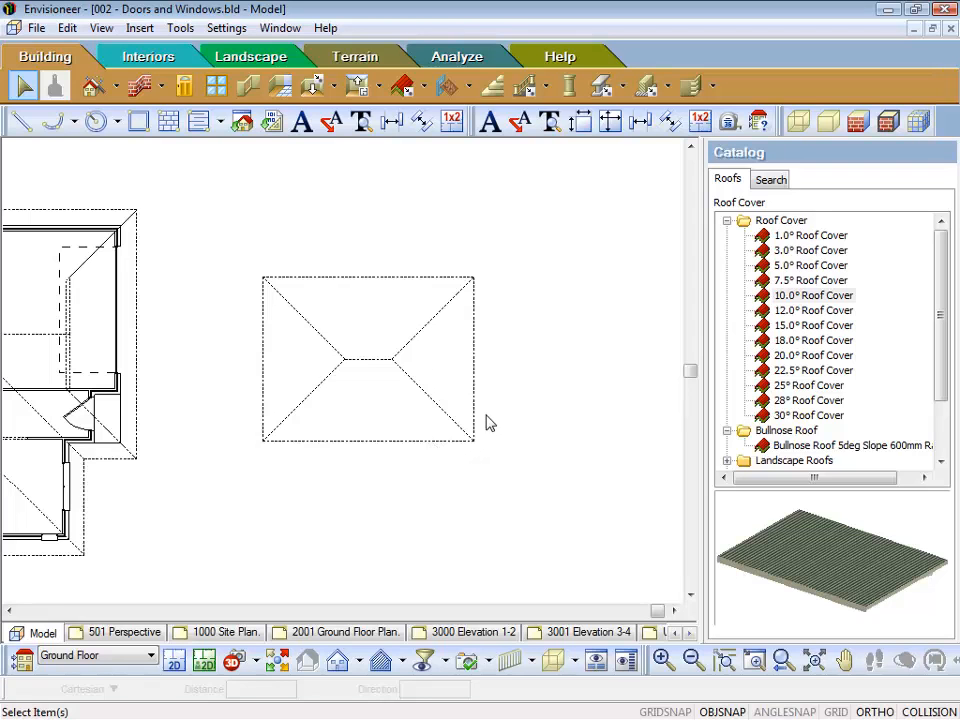
# Step: Change the east, west and south edges of the new roof to the Gable shape, leaving the north edge sloping
pyautogui.click(474, 378)
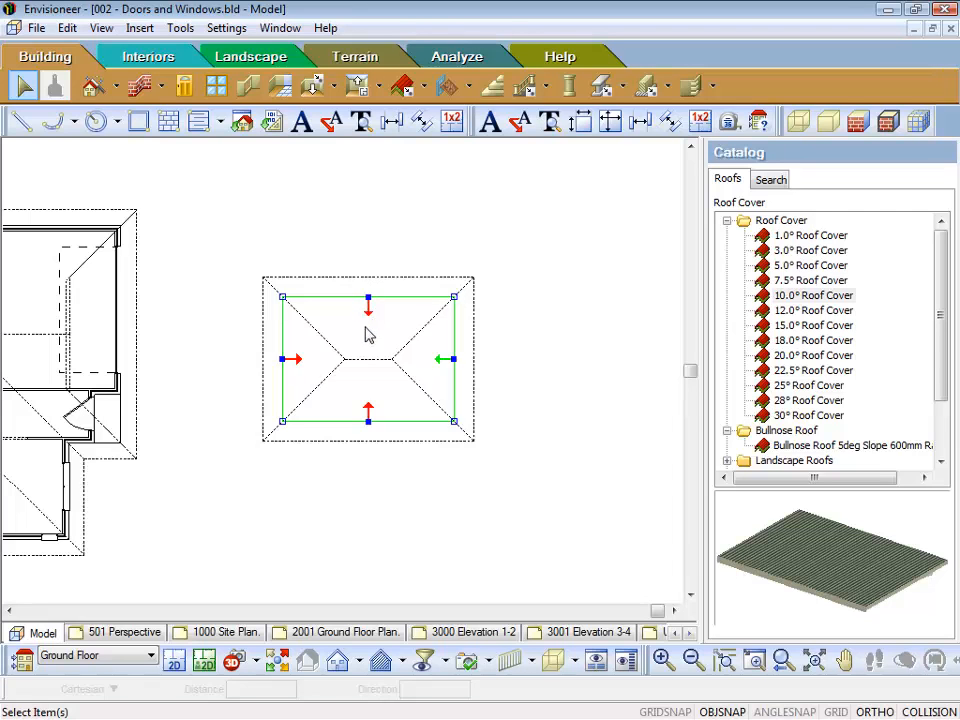
pyautogui.click(298, 360)
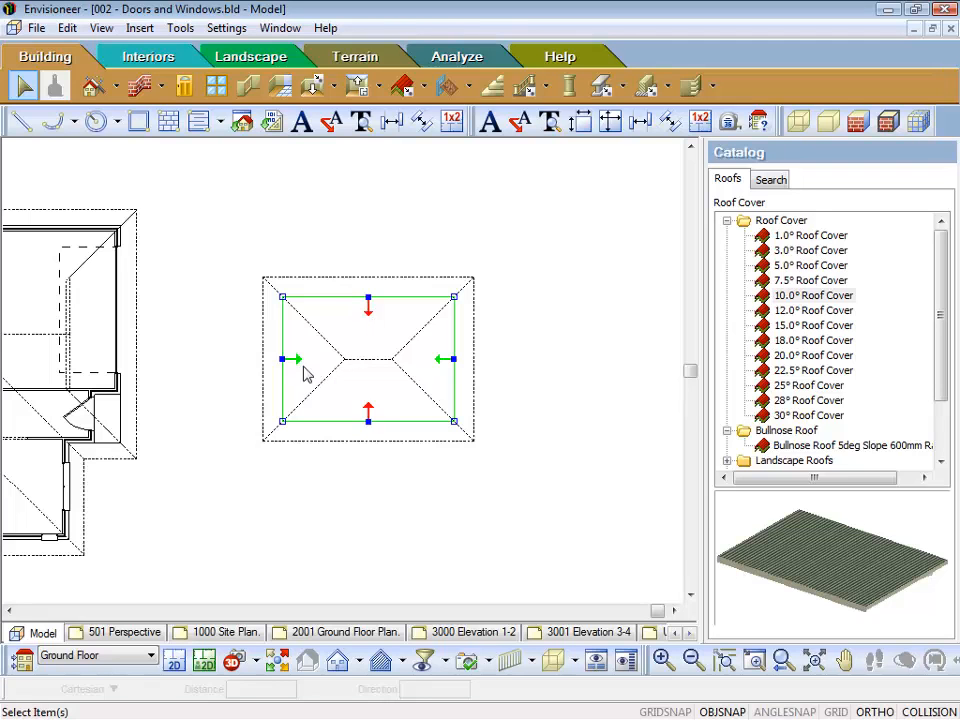
pyautogui.click(368, 409)
pyautogui.rightClick(421, 375)
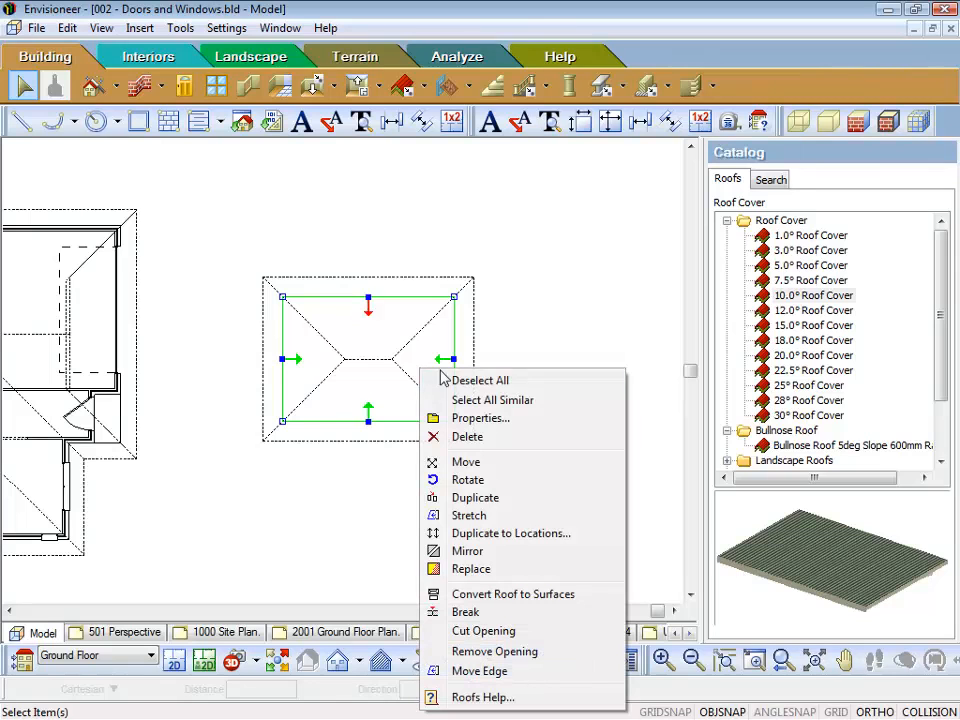
pyautogui.click(466, 424)
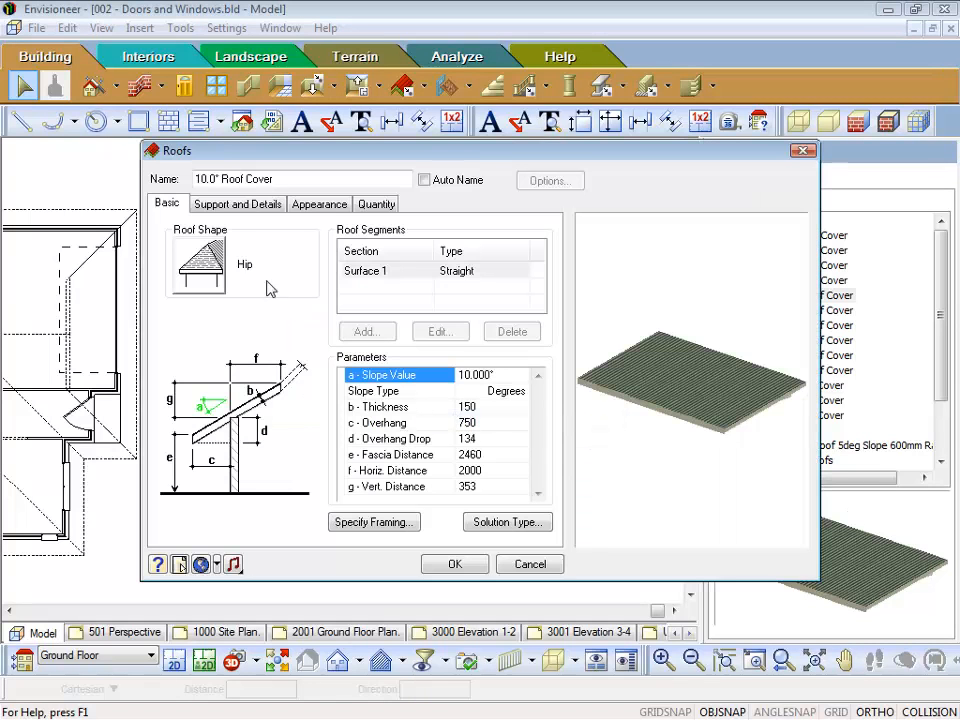
pyautogui.click(212, 276)
pyautogui.click(439, 302)
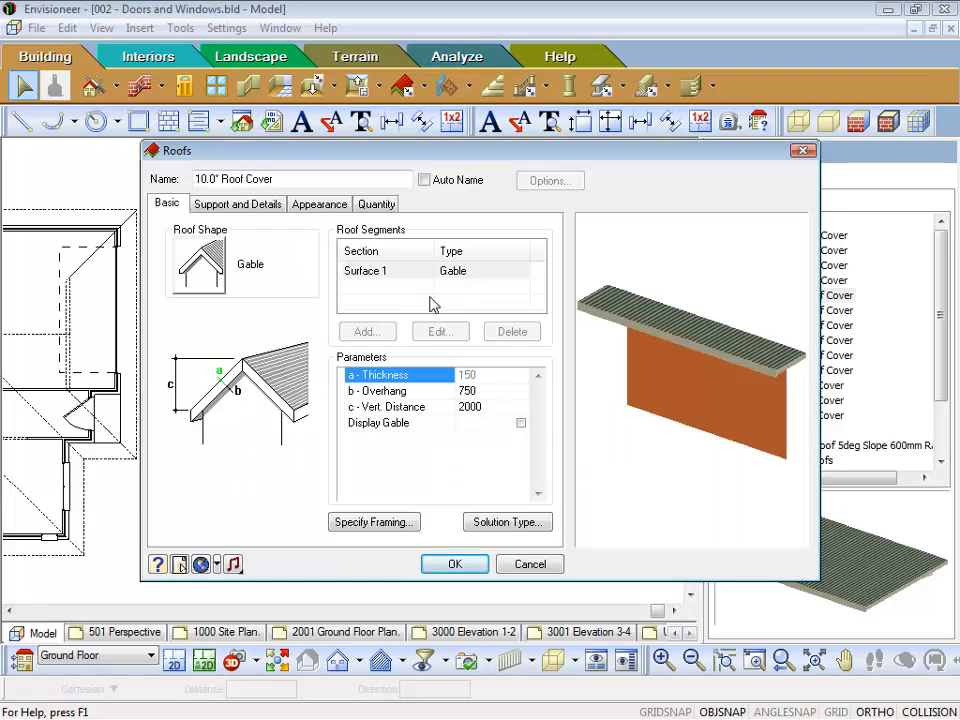
pyautogui.click(467, 567)
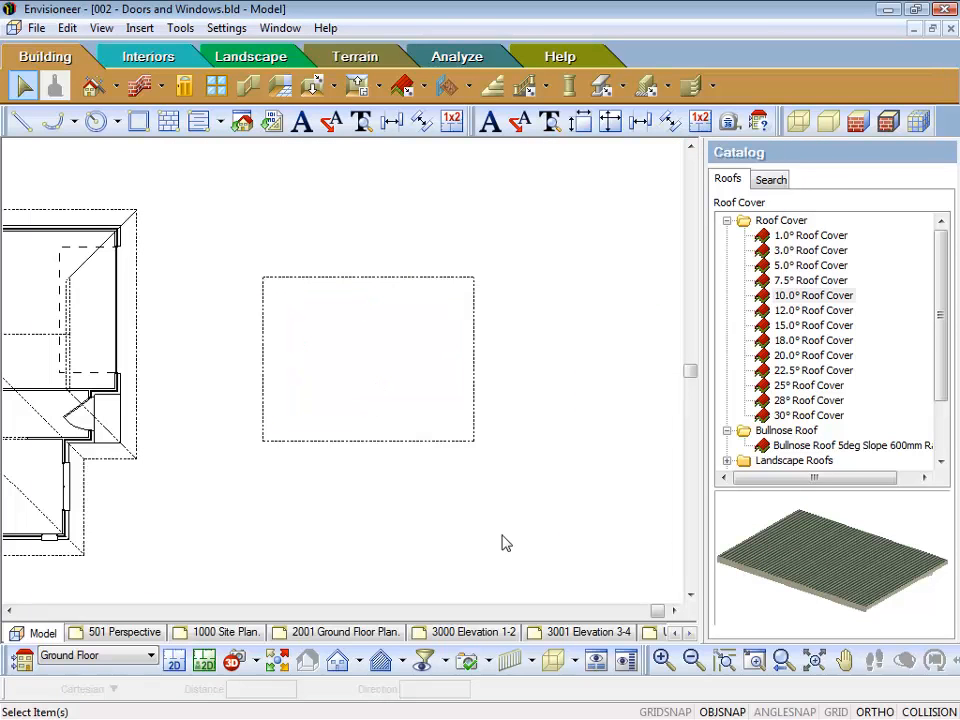
# Step: Examine the single-slope roof in a 3D quick view from the south-east corner and select it to check its edges
pyautogui.click(278, 664)
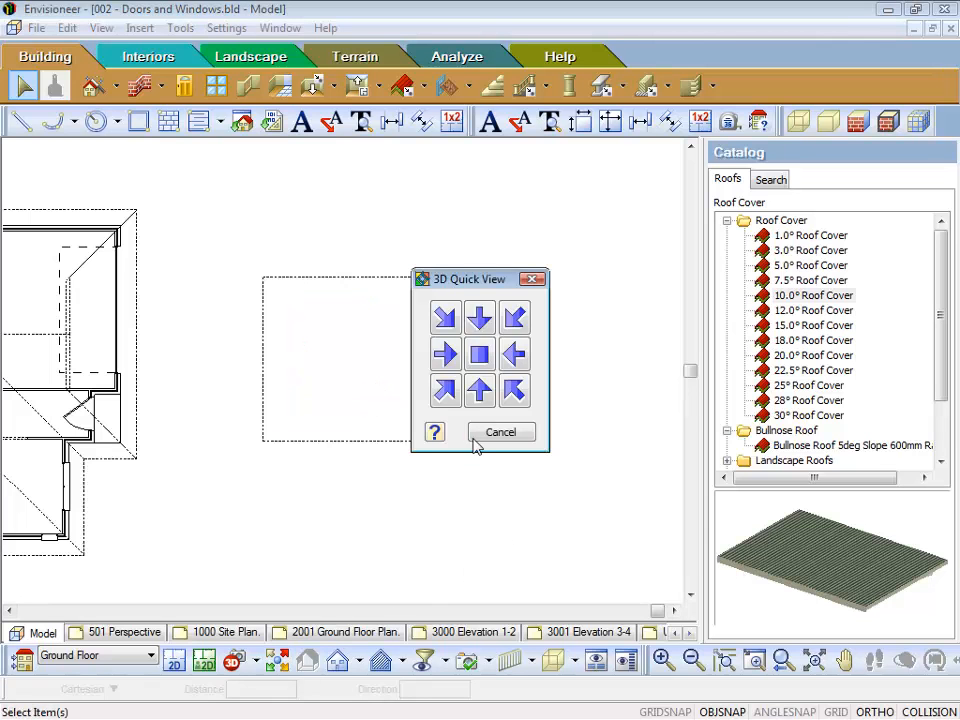
pyautogui.click(514, 388)
pyautogui.click(671, 611)
pyautogui.click(671, 611)
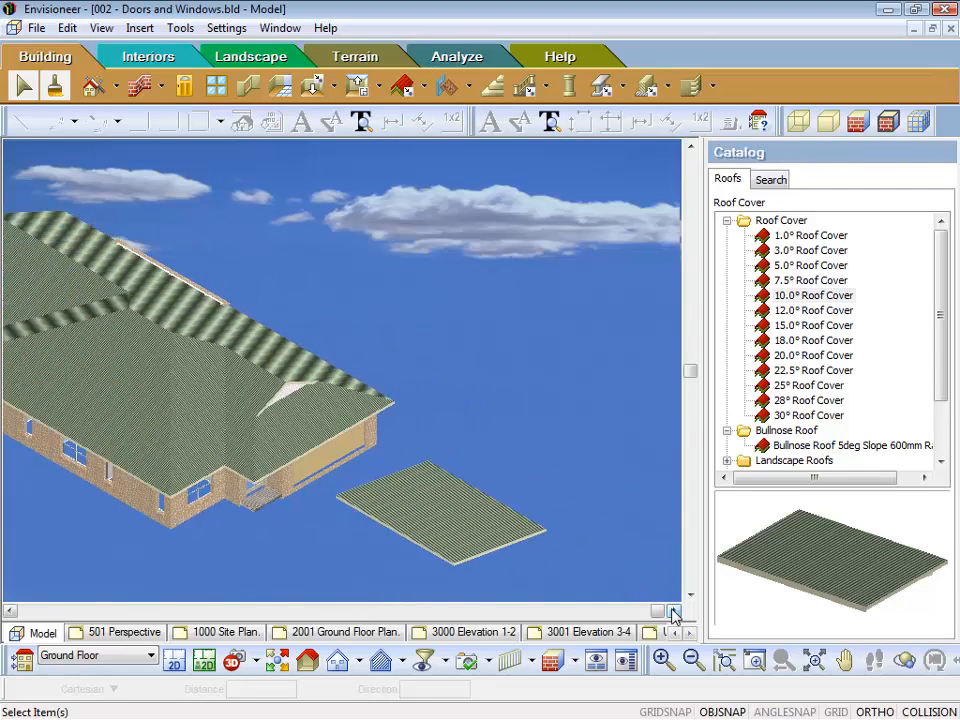
pyautogui.click(690, 595)
pyautogui.click(690, 595)
pyautogui.click(690, 595)
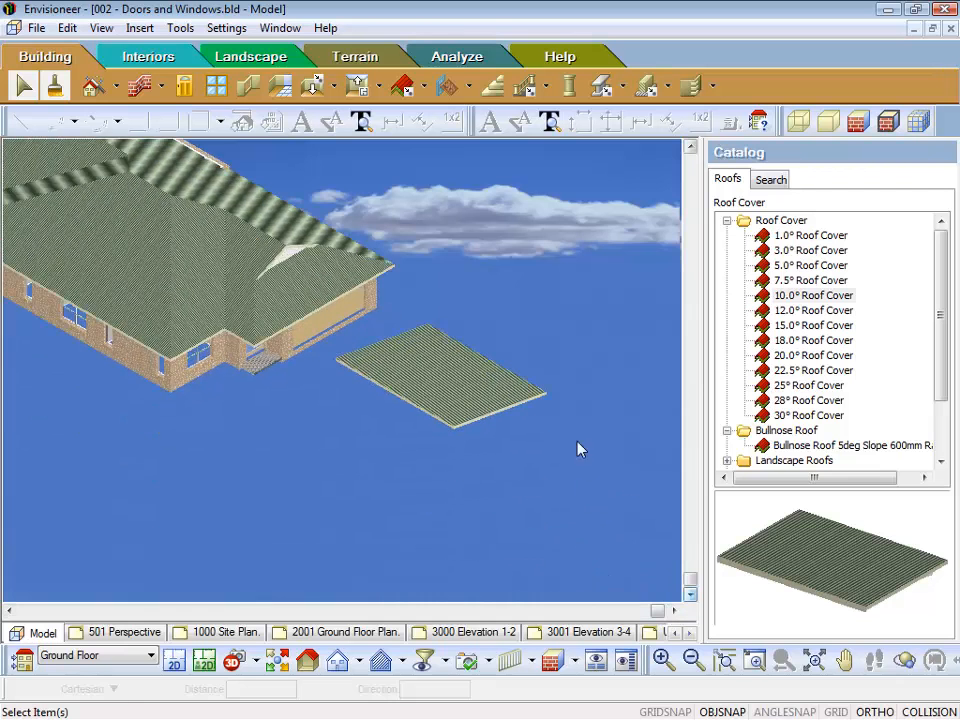
pyautogui.scroll(1, 581, 470)
pyautogui.scroll(1, 578, 440)
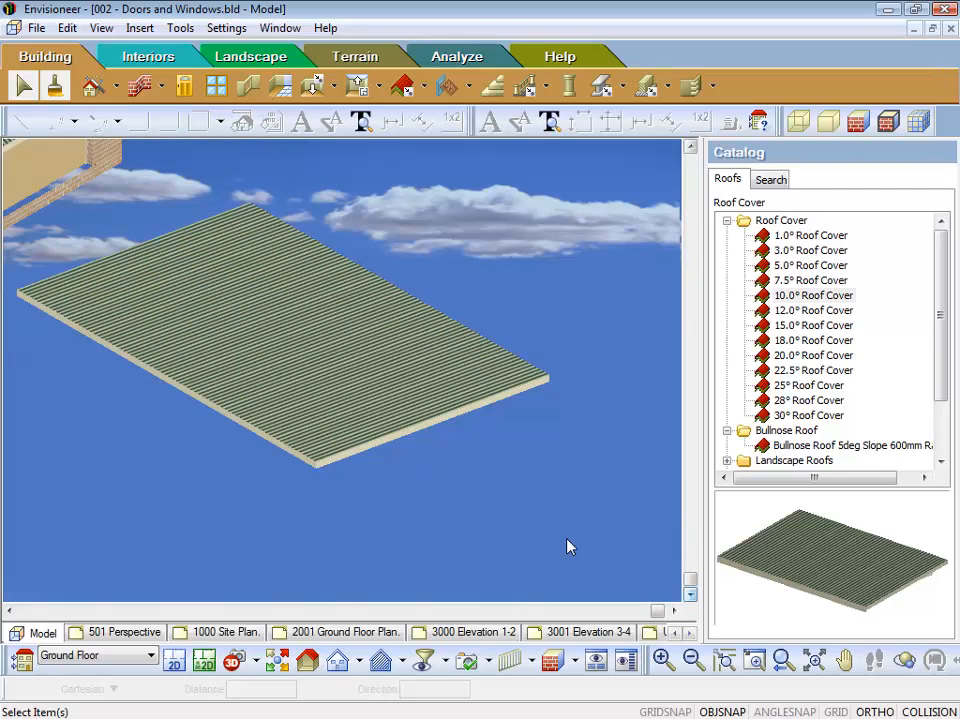
pyautogui.click(394, 306)
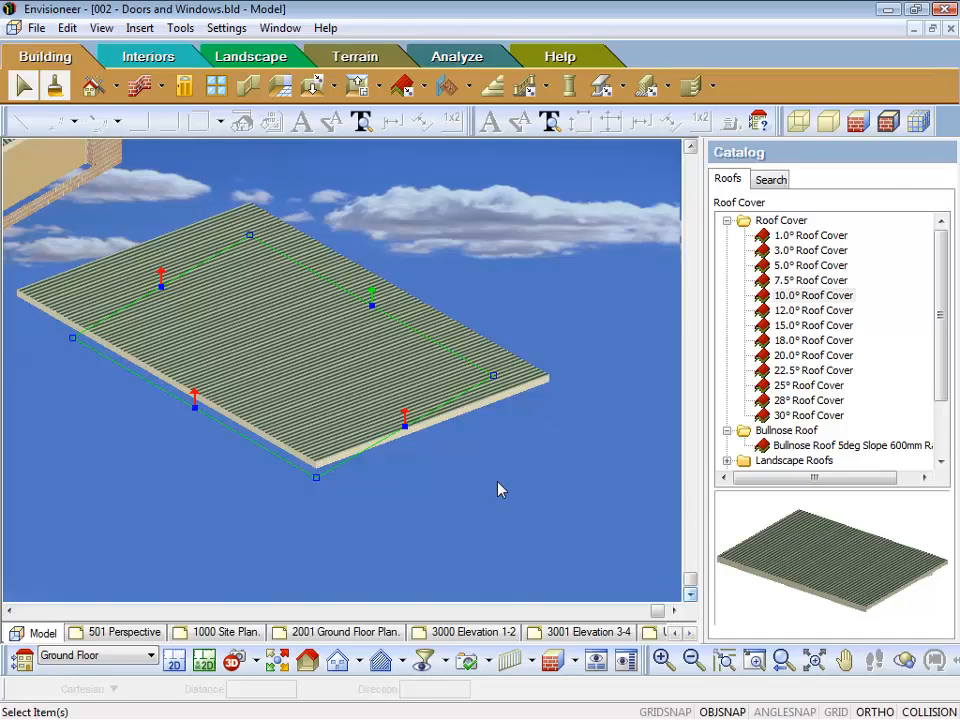
# Step: Return to plan view and draw a second 10.0° Roof Cover as a tall, narrow rectangle south of the first roof
pyautogui.click(173, 660)
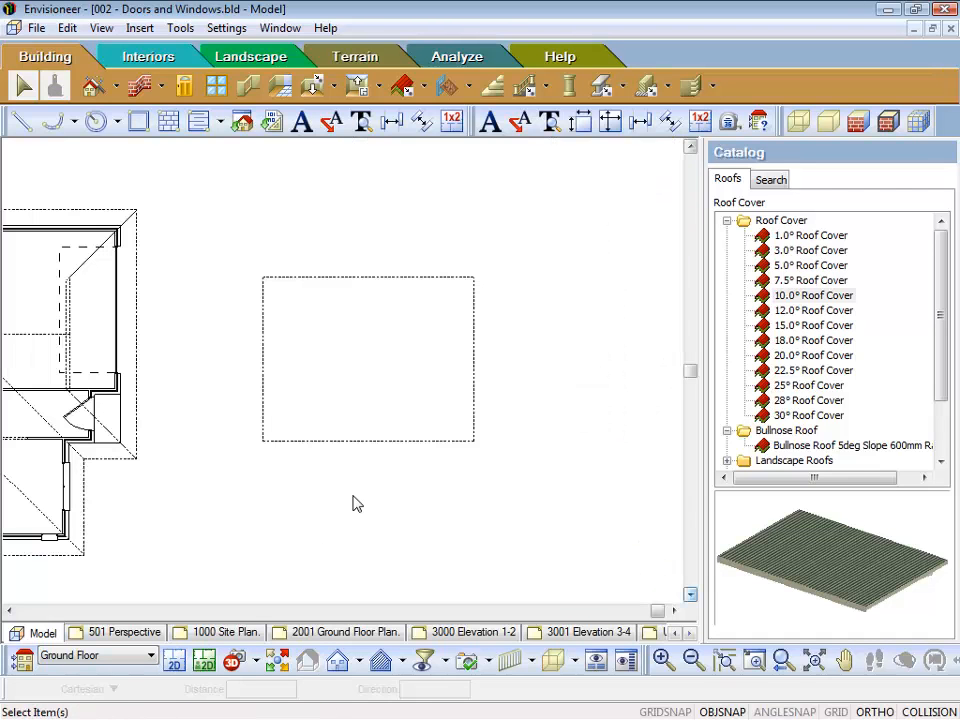
pyautogui.scroll(-4, 460, 280)
pyautogui.scroll(1, 402, 480)
pyautogui.scroll(1, 479, 550)
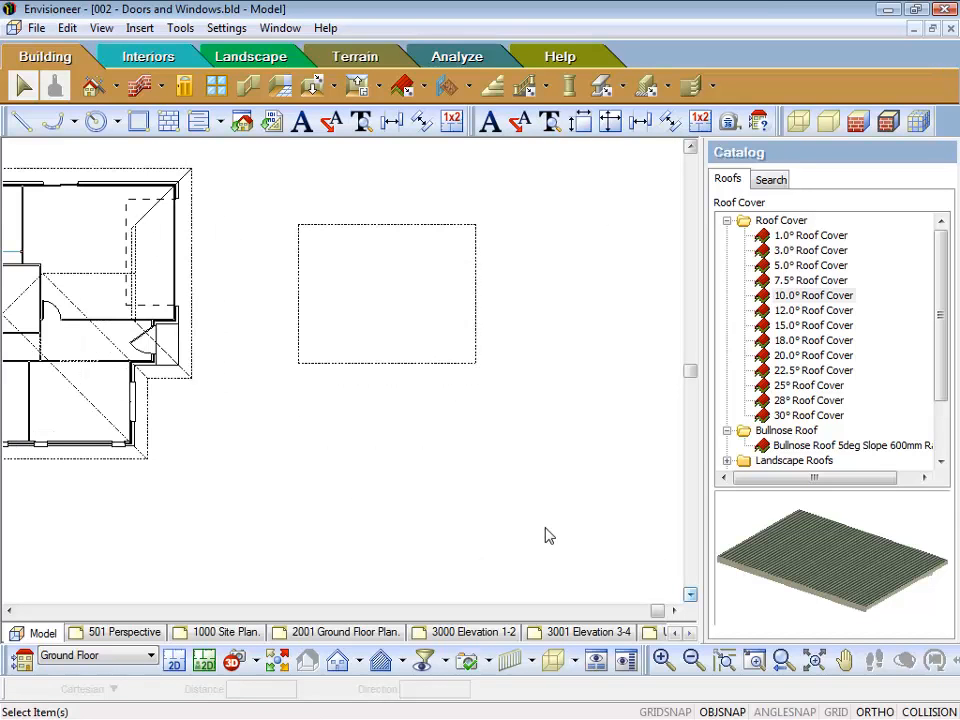
pyautogui.click(792, 297)
pyautogui.click(407, 417)
pyautogui.click(408, 577)
pyautogui.click(484, 575)
pyautogui.click(484, 420)
pyautogui.rightClick(488, 424)
pyautogui.click(516, 431)
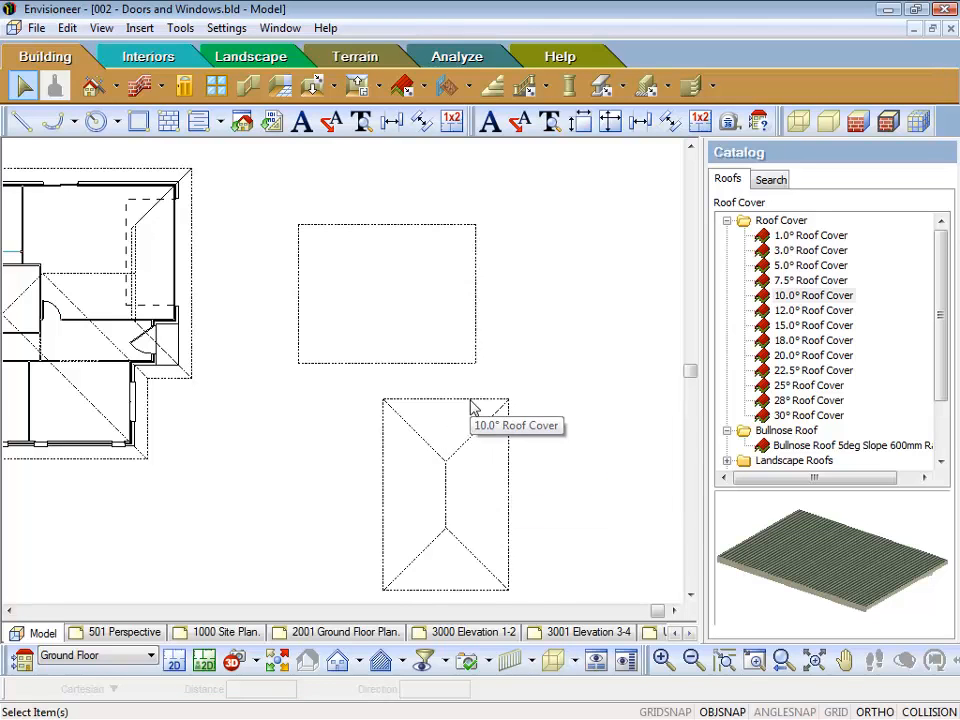
# Step: Change the north, west and south edges of the second roof to the Gable shape, leaving the east edge sloping
pyautogui.click(437, 452)
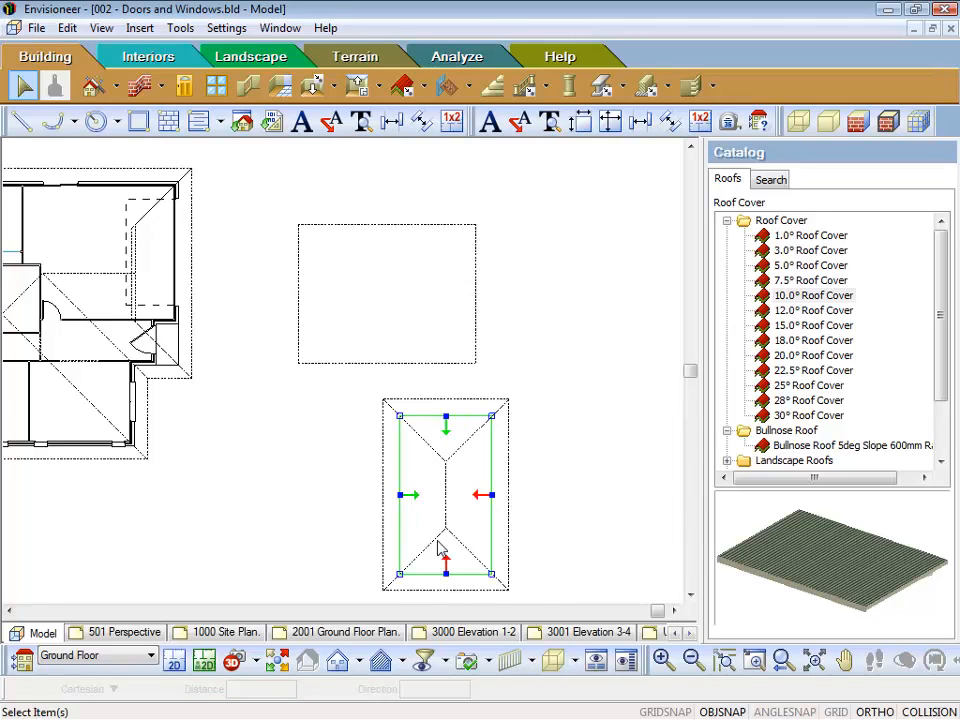
pyautogui.rightClick(449, 423)
pyautogui.click(513, 130)
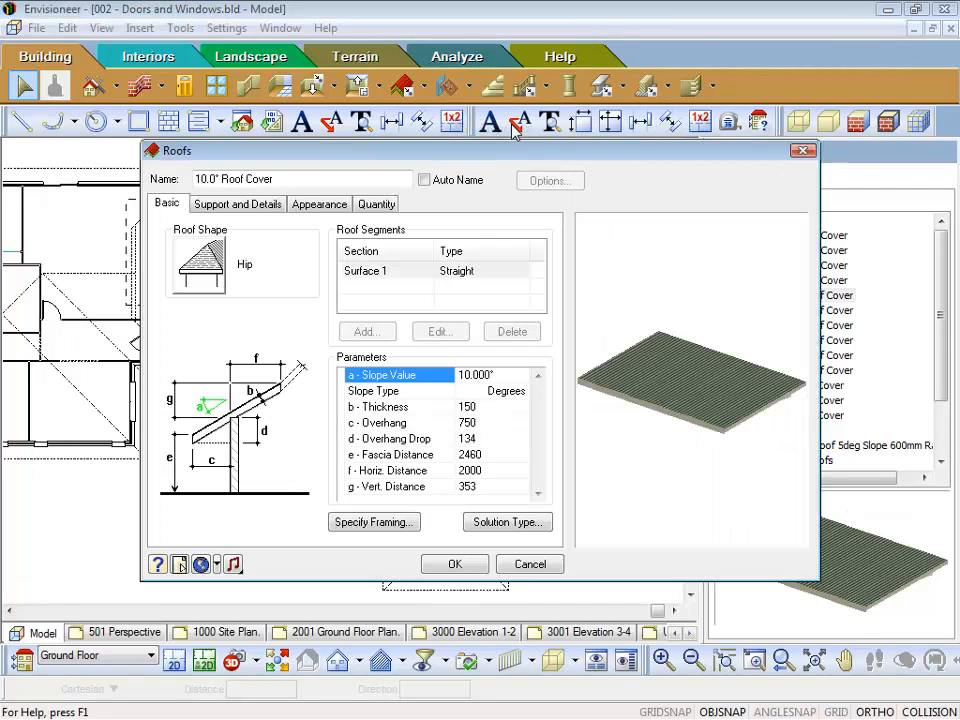
pyautogui.click(200, 268)
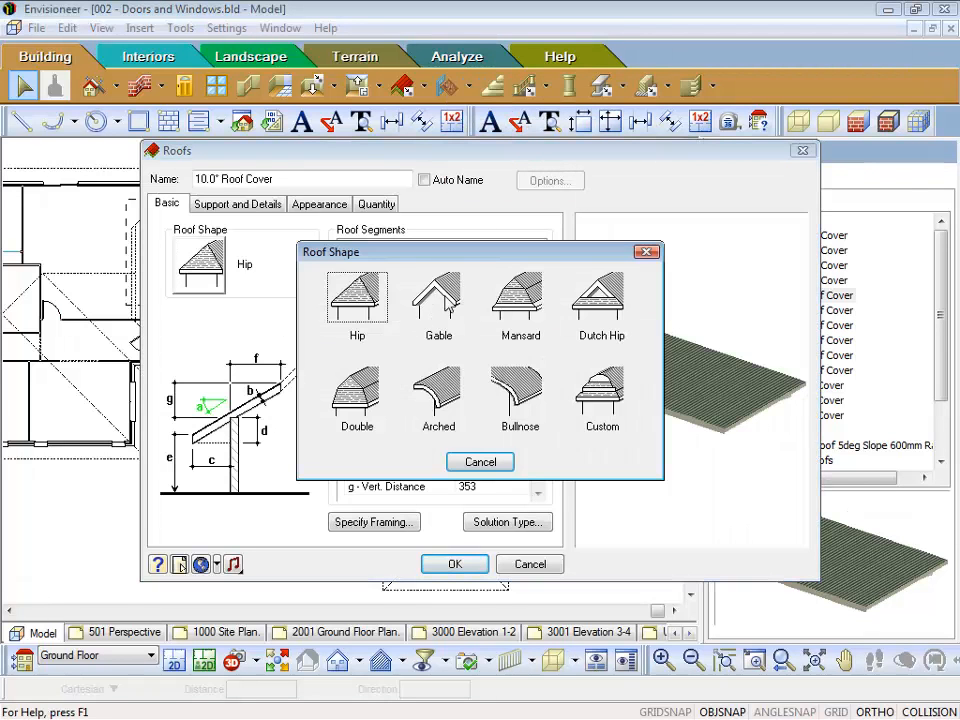
pyautogui.click(441, 300)
pyautogui.click(468, 567)
pyautogui.click(584, 409)
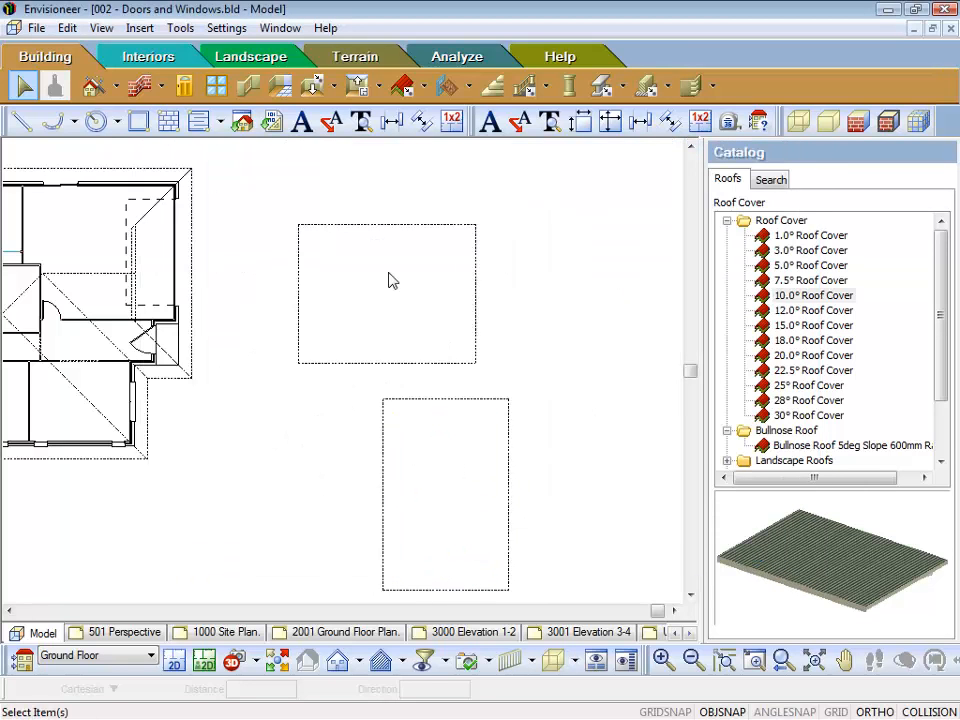
# Step: Move the second roof straight north so that it overlaps and joins the first single-slope roof
pyautogui.click(507, 510)
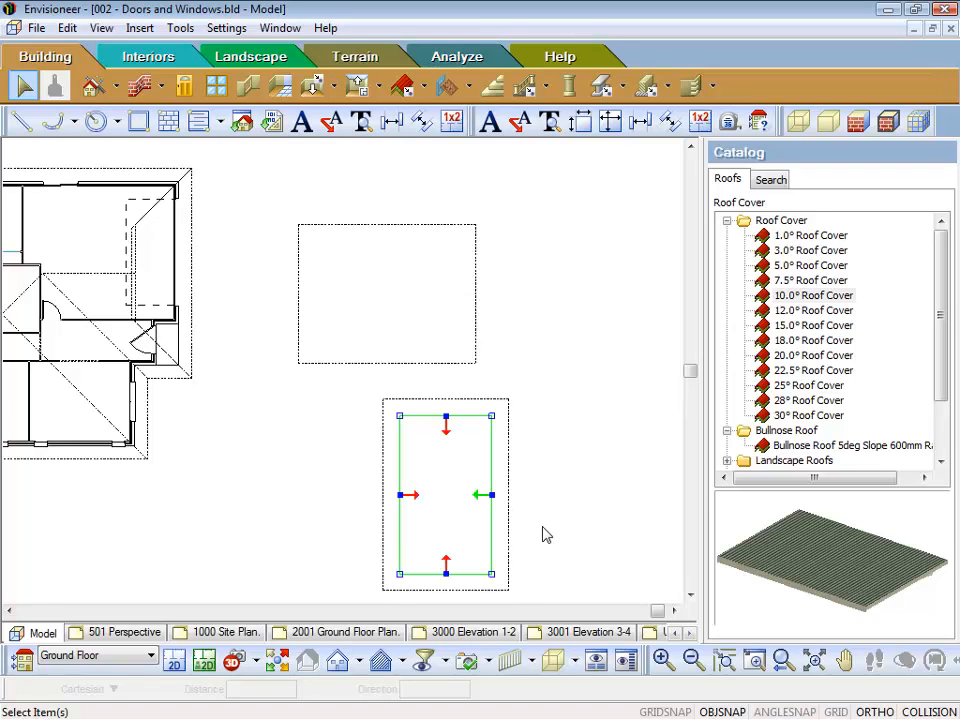
pyautogui.rightClick(559, 446)
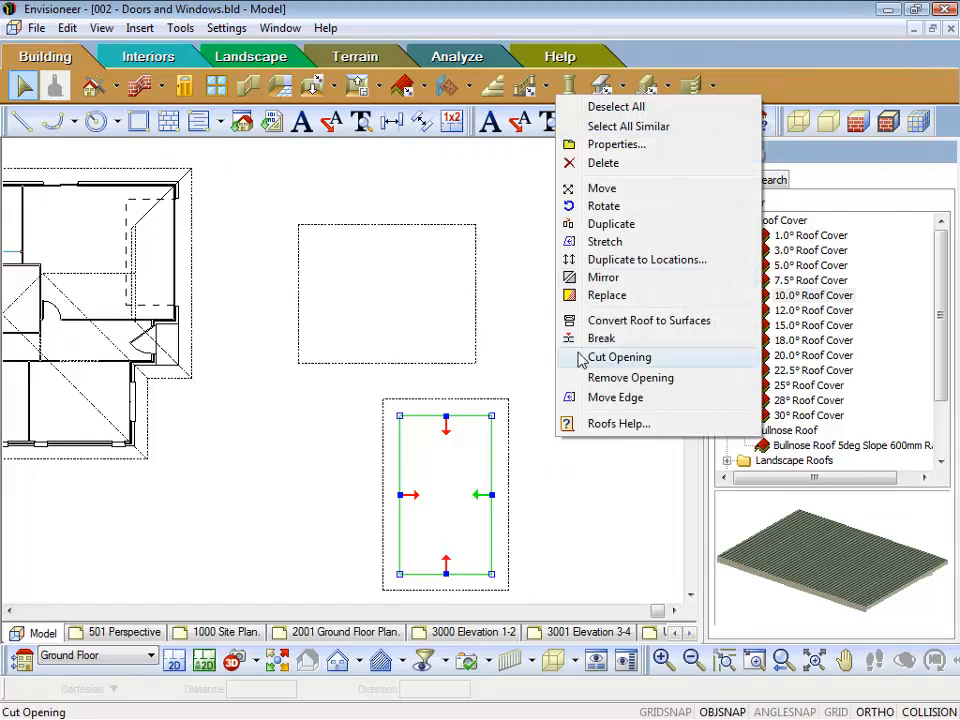
pyautogui.click(591, 188)
pyautogui.click(553, 580)
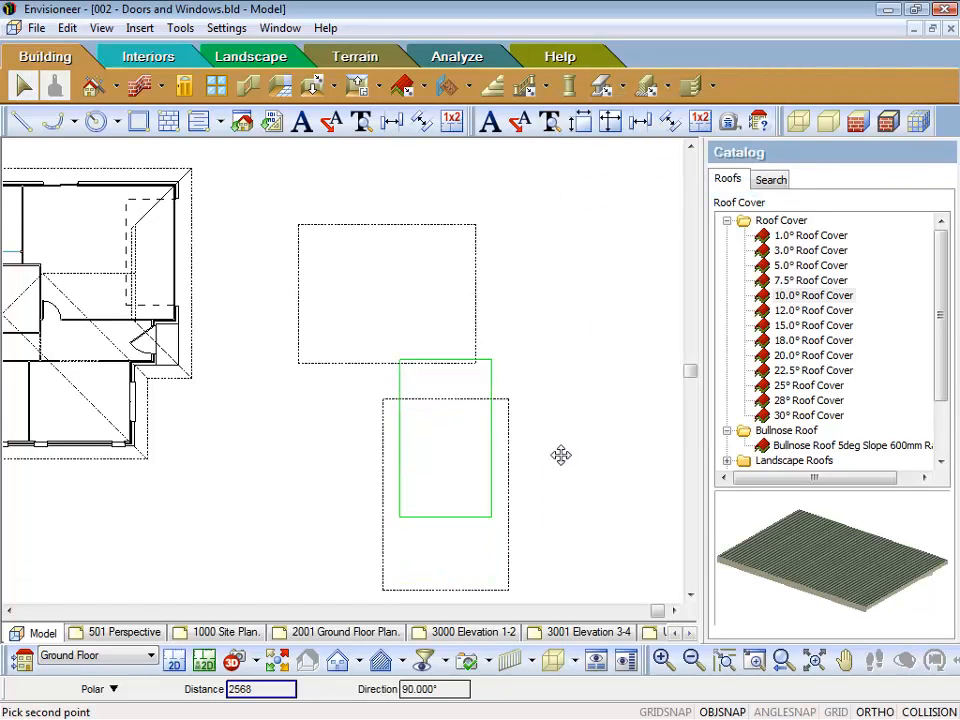
pyautogui.click(567, 420)
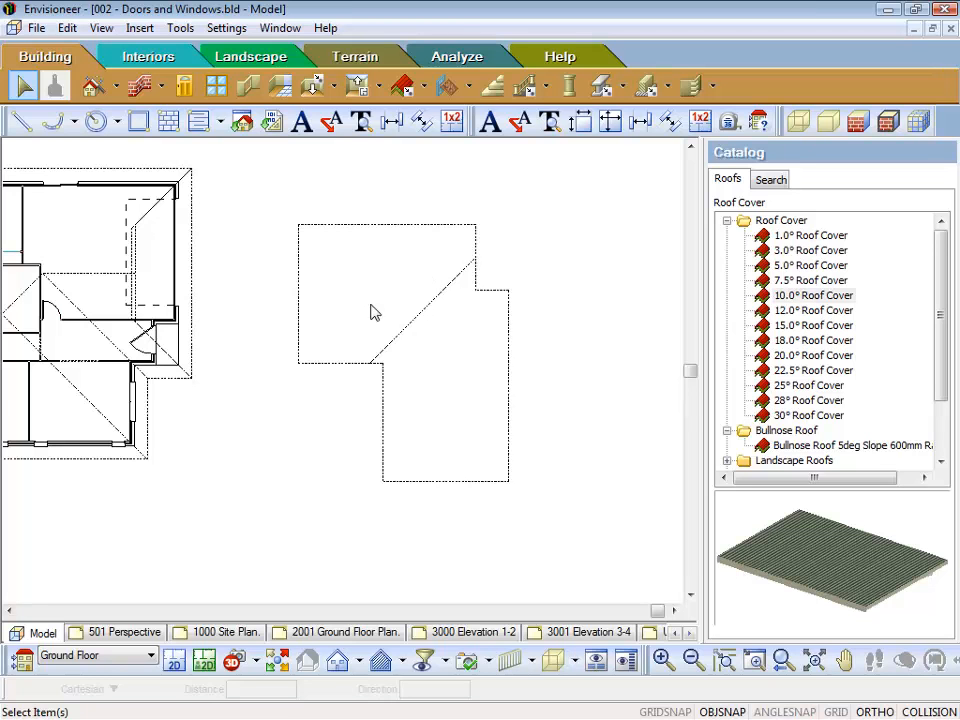
# Step: Examine the two joined roofs in a 3D quick view from the south-west corner
pyautogui.click(277, 662)
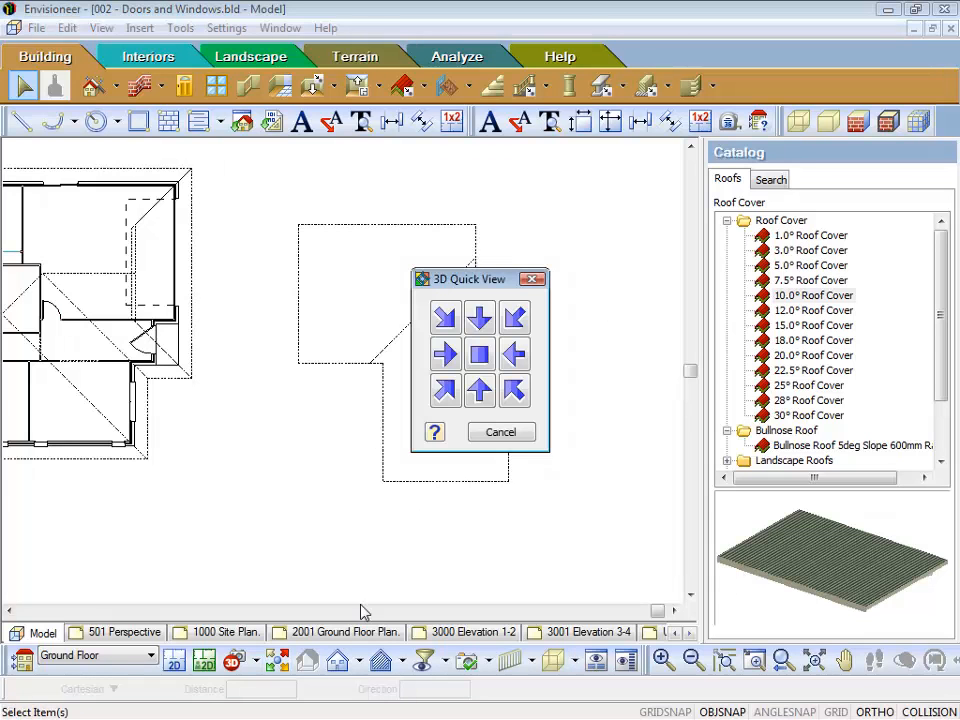
pyautogui.click(444, 388)
pyautogui.scroll(6, 607, 192)
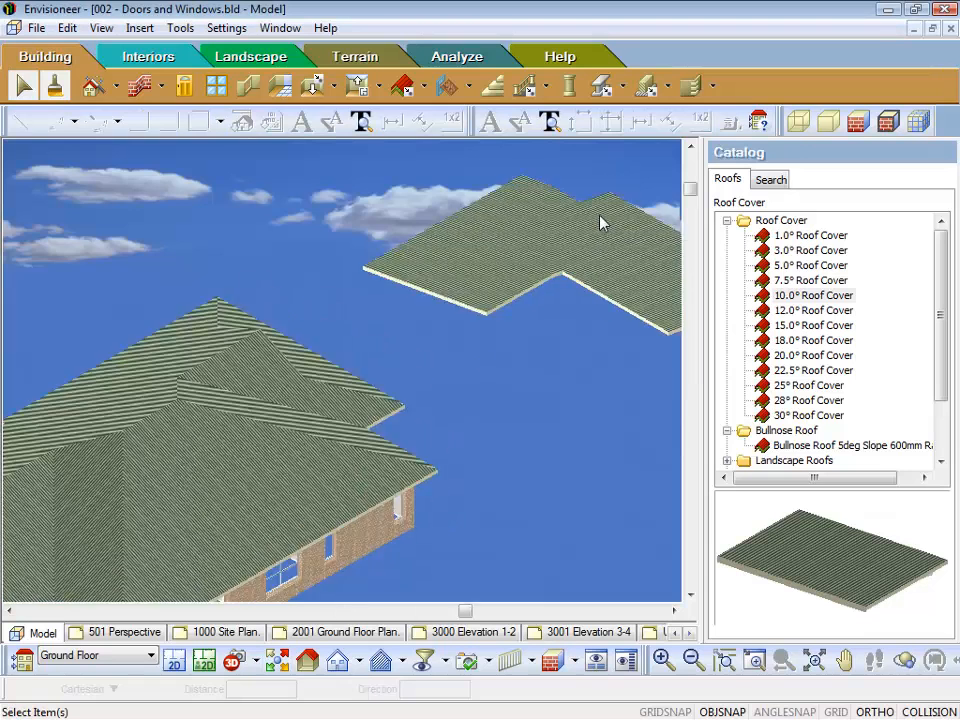
pyautogui.scroll(-3, 575, 337)
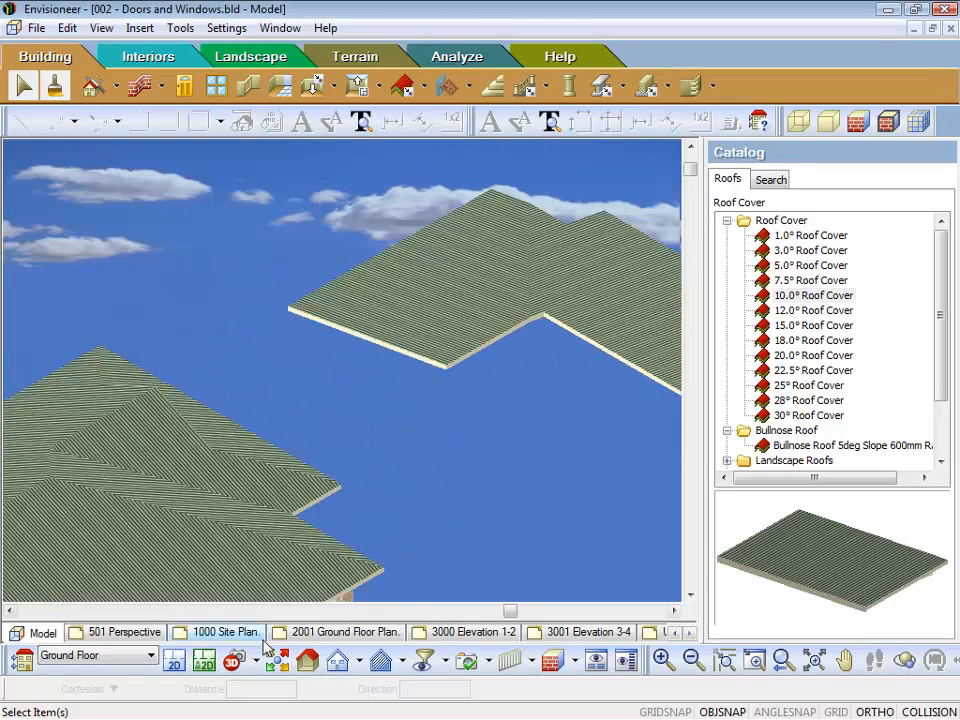
# Step: Return to plan view and delete the second, tall and narrow roof south of the first single-slope roof
pyautogui.click(174, 661)
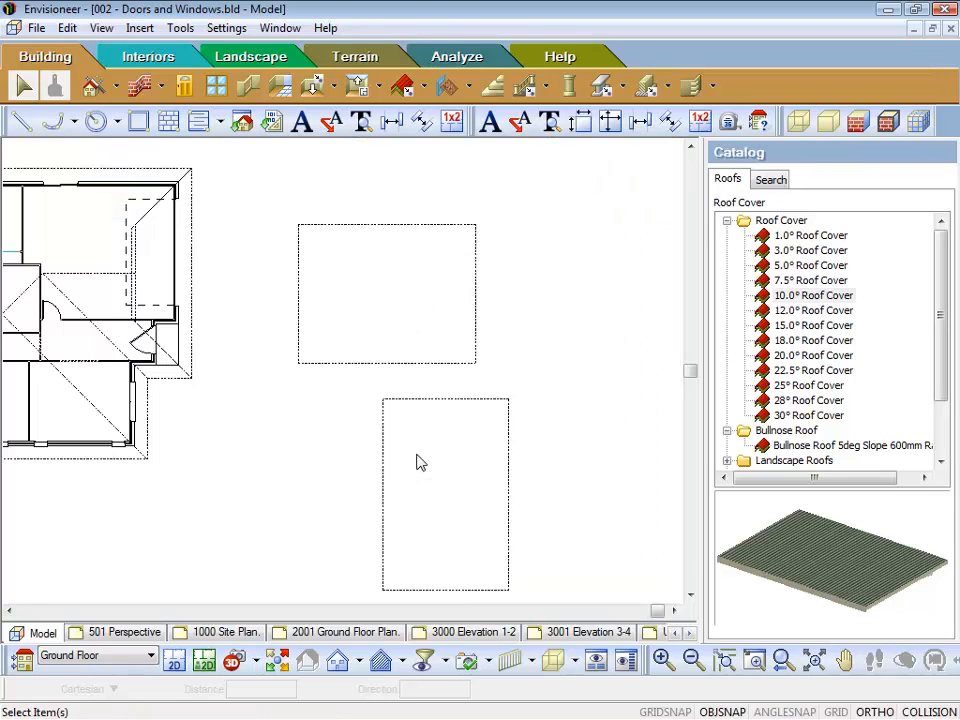
pyautogui.click(510, 507)
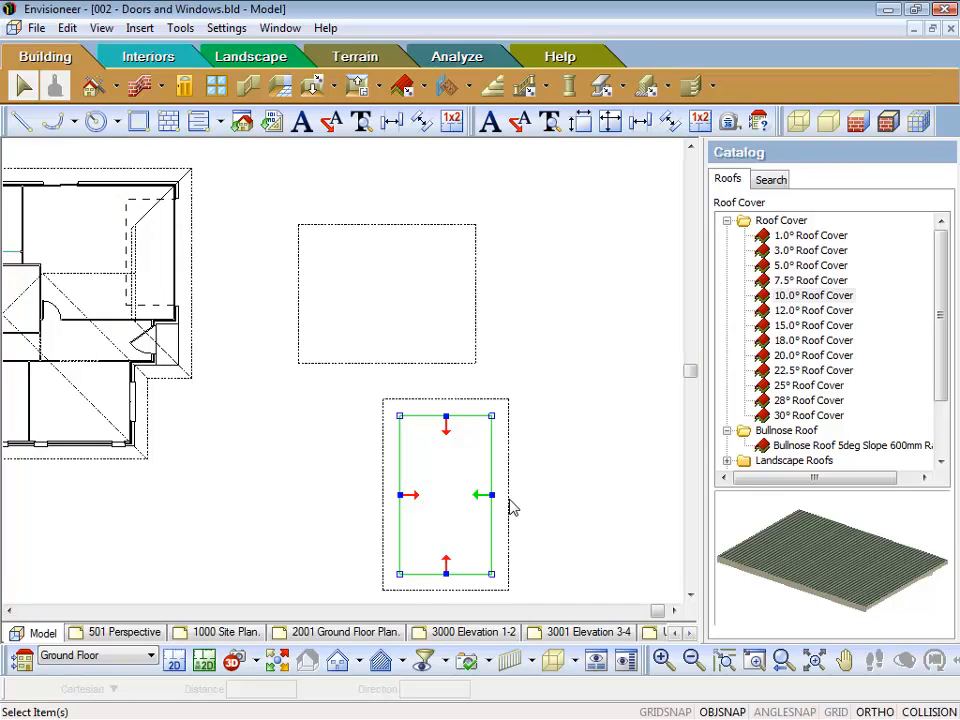
pyautogui.press('Delete')
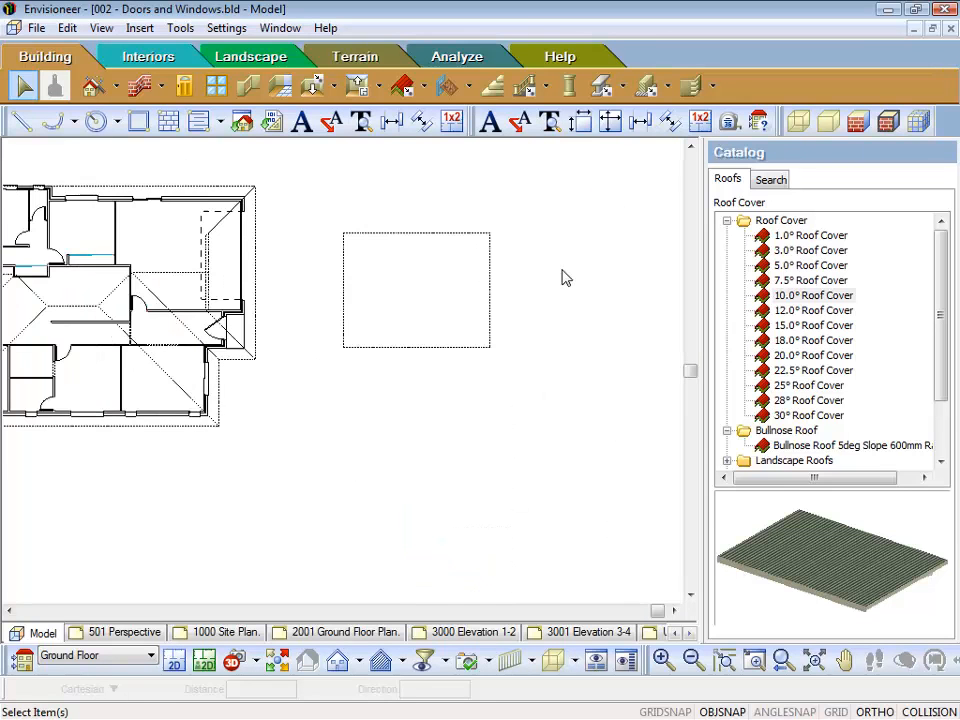
# Step: Draw a 12.0° Roof Cover as a tall, narrow rectangle about 3900 mm wide, south of the first single-slope roof
pyautogui.click(800, 311)
pyautogui.click(423, 385)
pyautogui.click(495, 384)
pyautogui.click(495, 512)
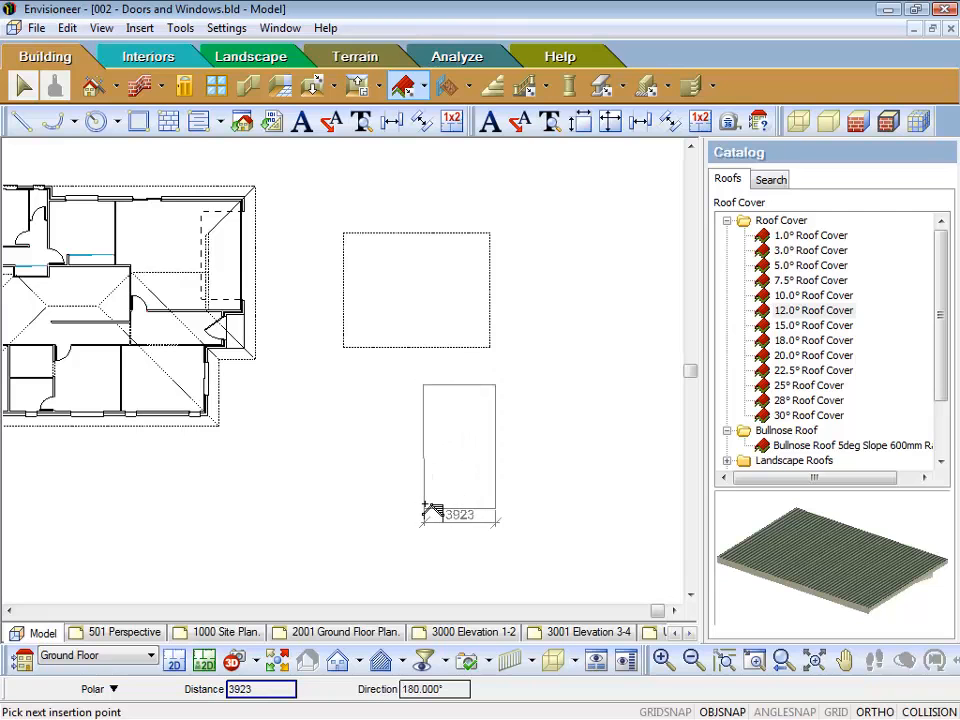
pyautogui.click(430, 512)
pyautogui.rightClick(435, 514)
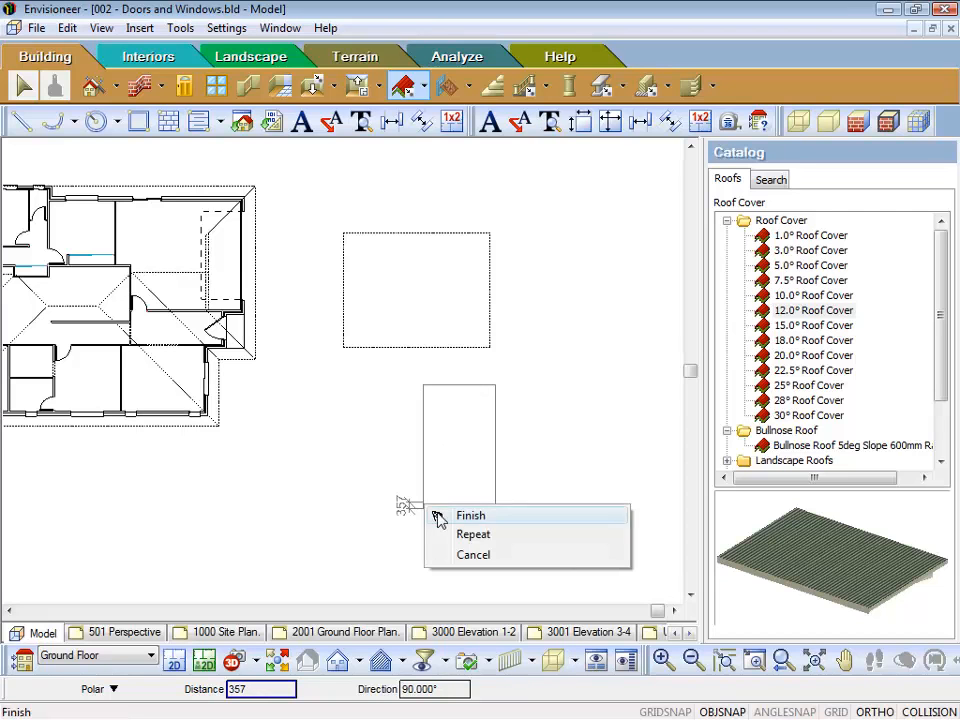
pyautogui.click(468, 515)
# Step: Change the north, west and south edges of the 12.0° roof to the Gable shape, leaving the east edge sloping
pyautogui.click(430, 392)
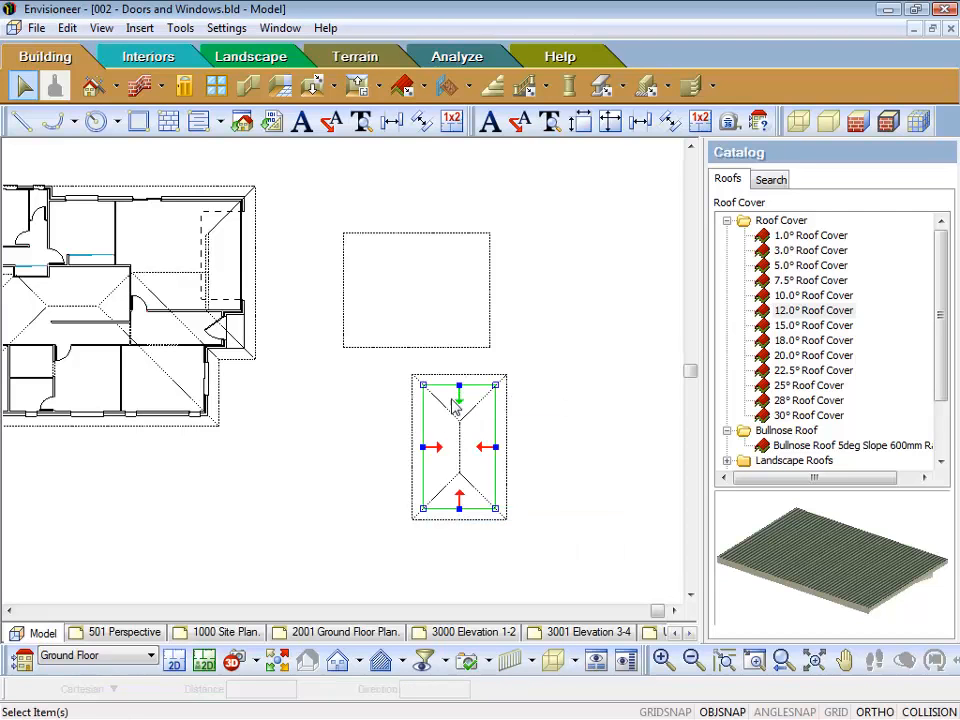
pyautogui.rightClick(462, 497)
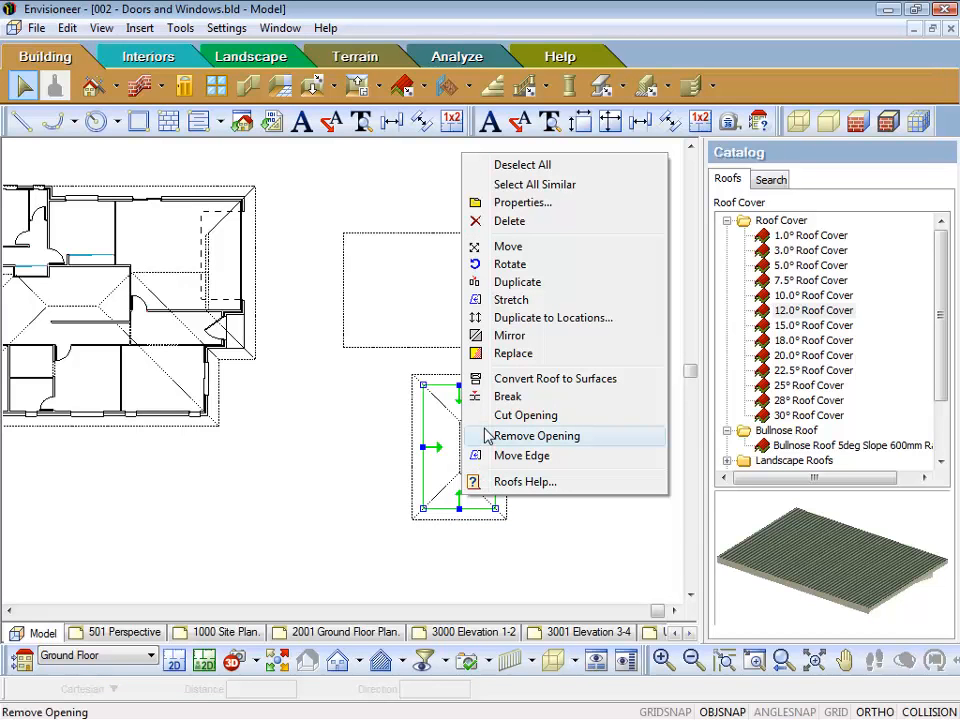
pyautogui.click(510, 202)
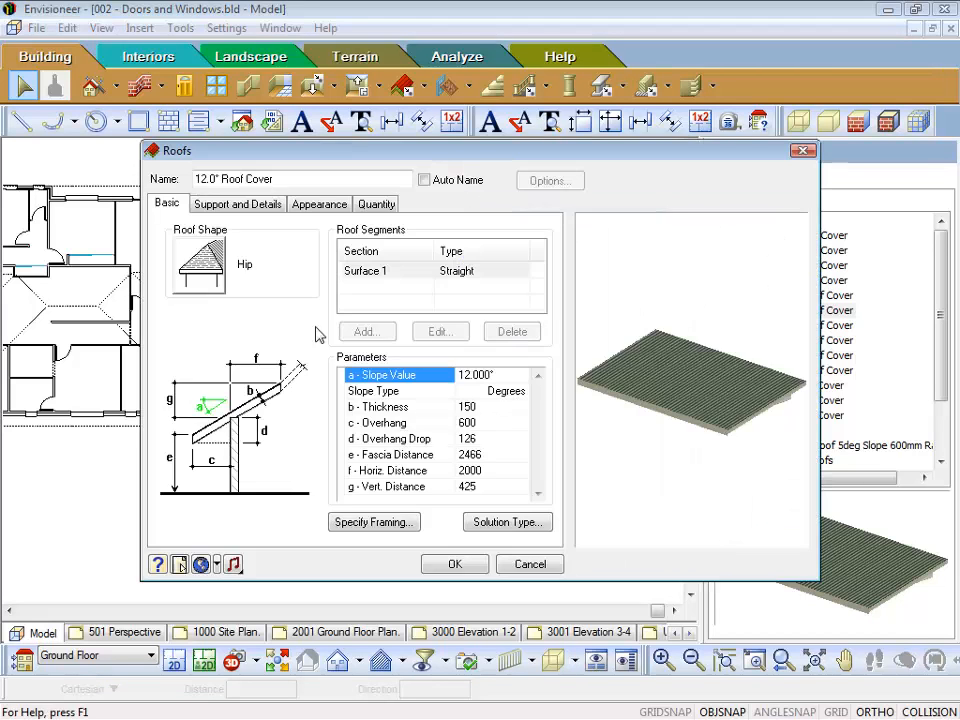
pyautogui.click(200, 262)
pyautogui.click(437, 296)
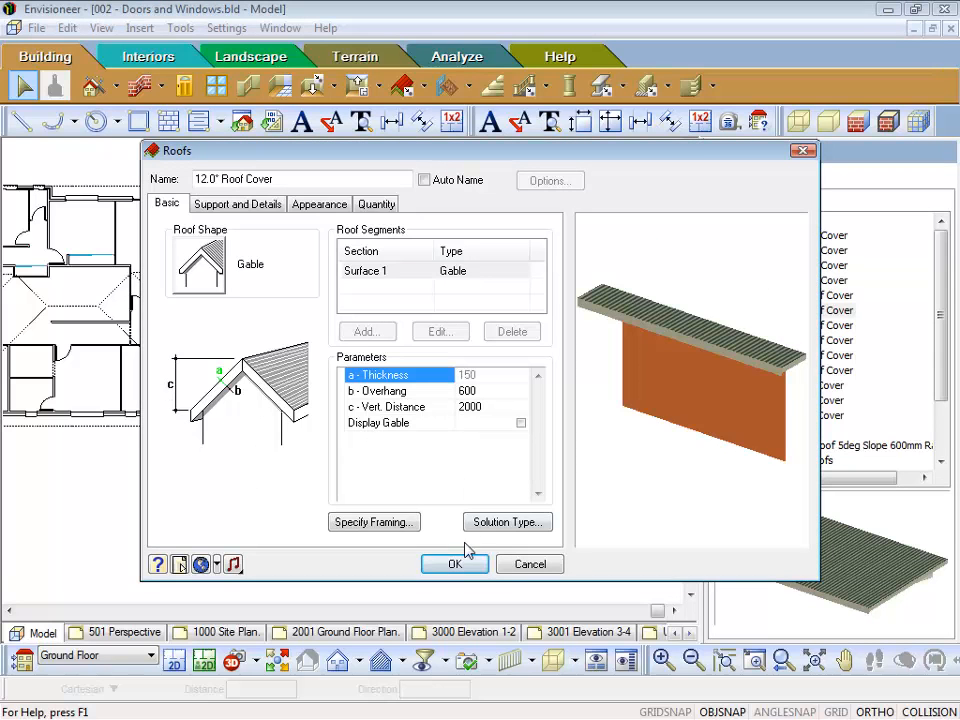
pyautogui.click(466, 566)
# Step: Move the 12.0° roof straight north so that it overlaps the south-east part of the first single-slope roof
pyautogui.rightClick(538, 407)
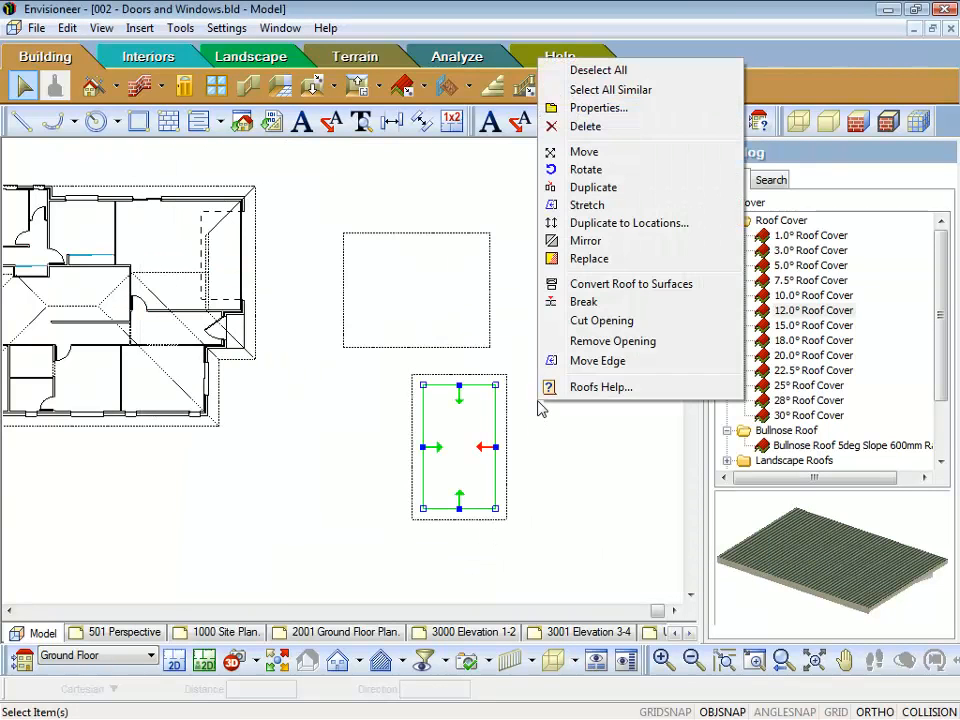
pyautogui.click(596, 153)
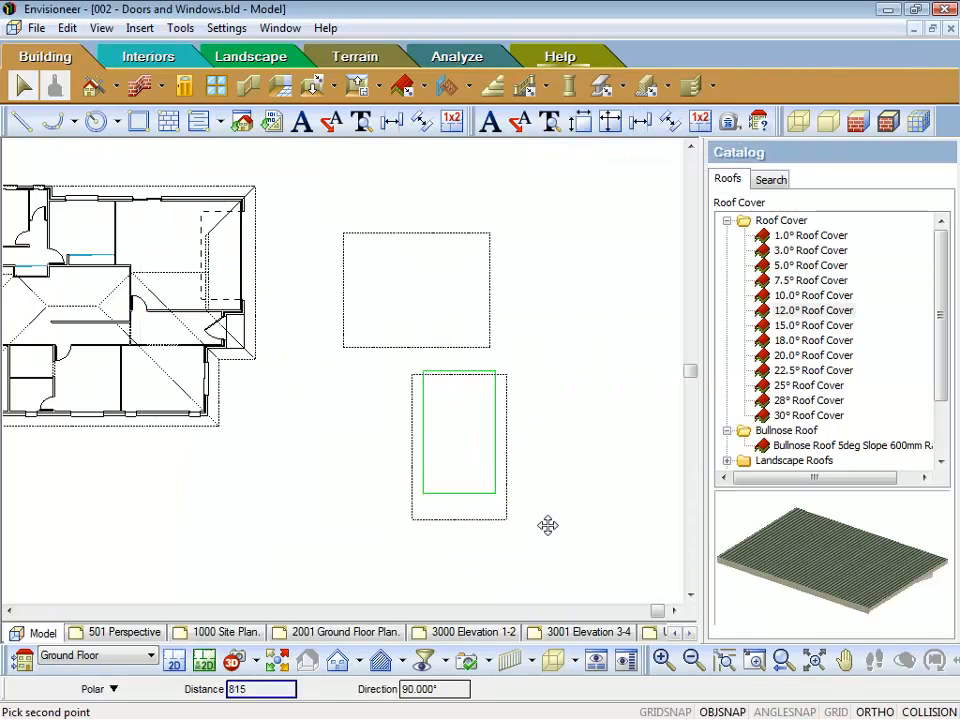
pyautogui.click(543, 452)
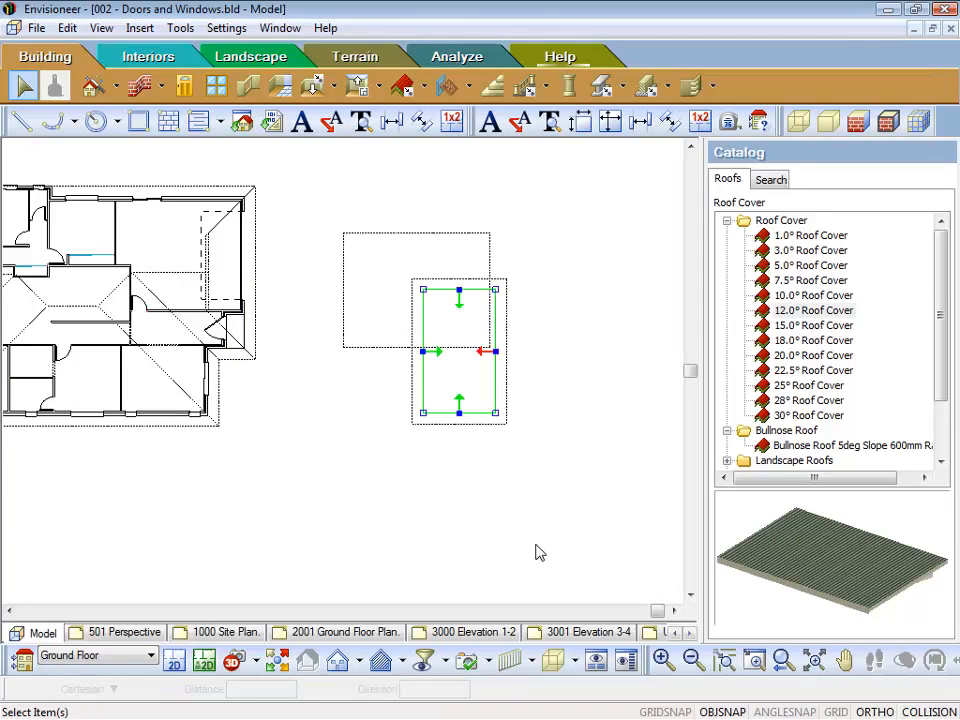
pyautogui.click(538, 553)
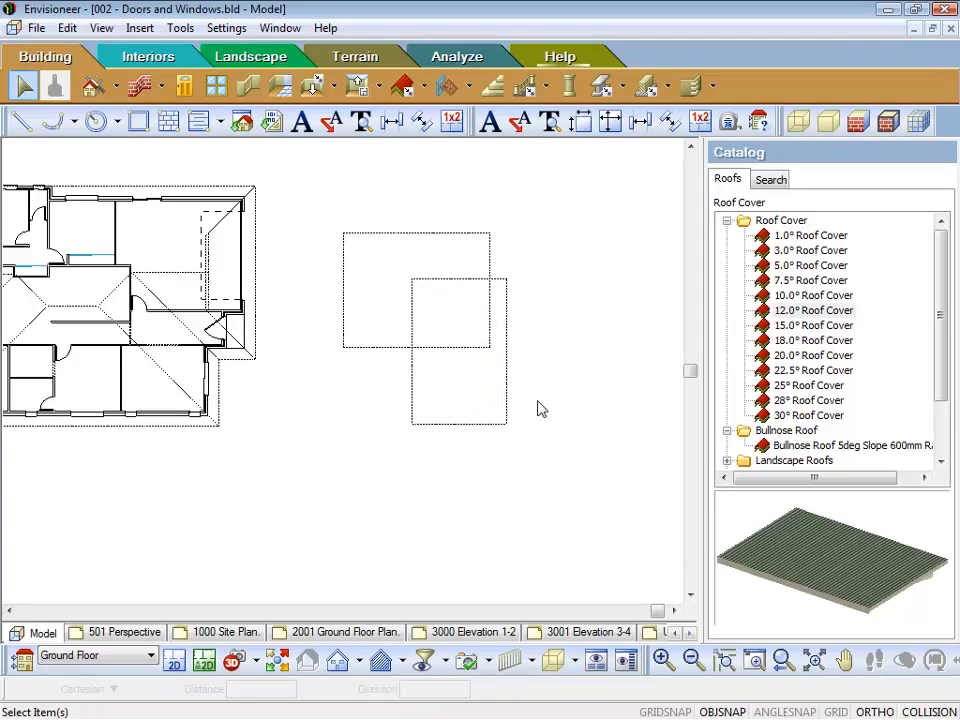
# Step: Set the slope value of the overlapping roof's east edge to 10 degrees
pyautogui.click(505, 358)
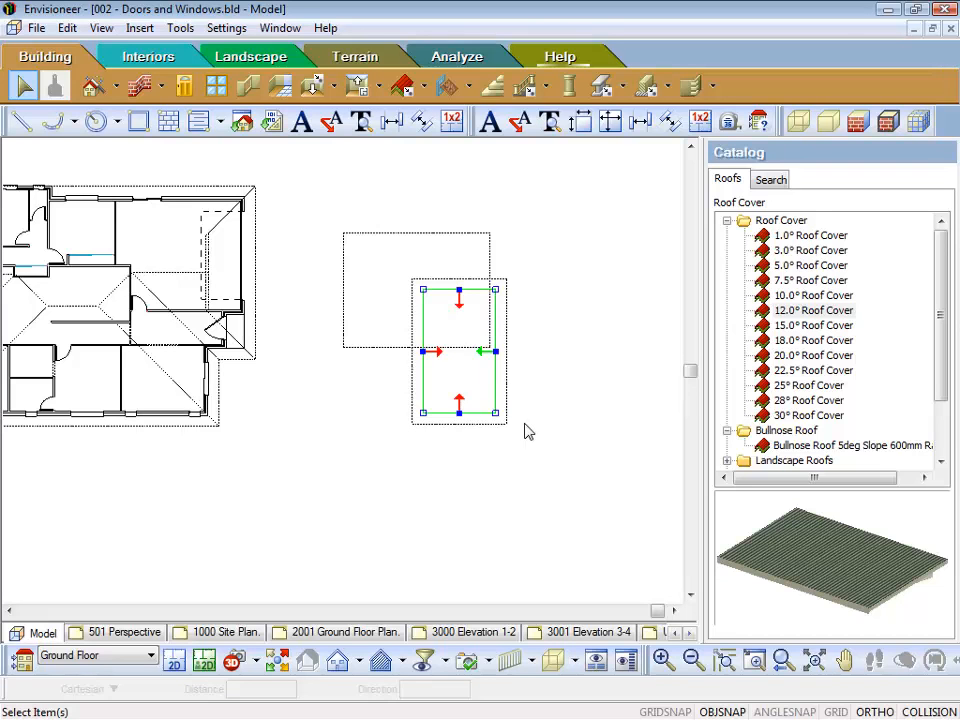
pyautogui.click(537, 356)
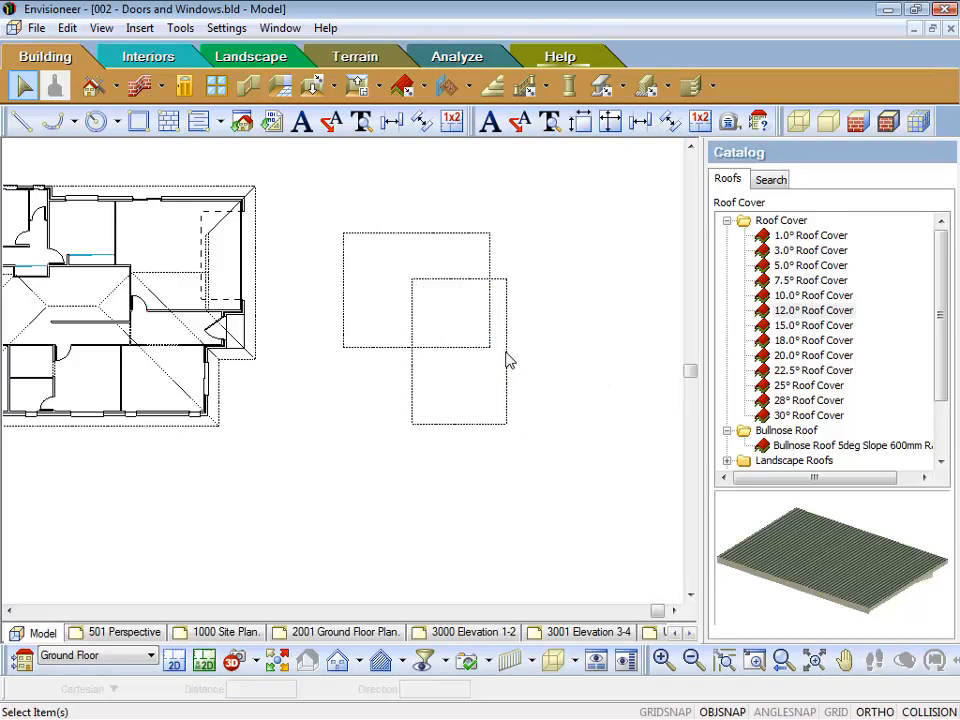
pyautogui.click(508, 361)
pyautogui.rightClick(519, 358)
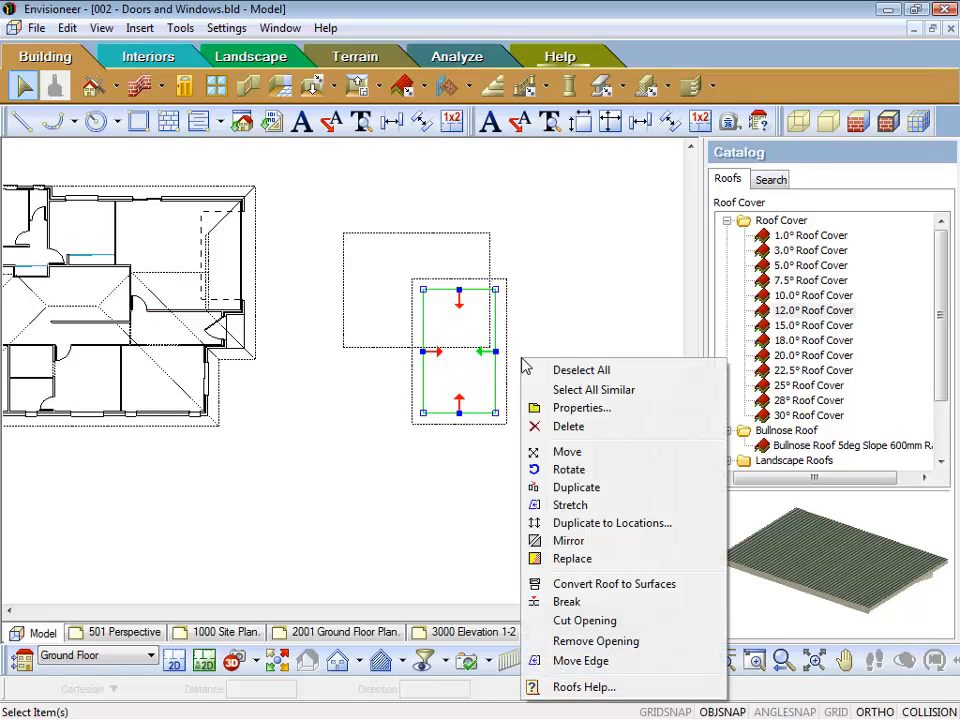
pyautogui.click(573, 409)
pyautogui.click(488, 378)
pyautogui.write('1')
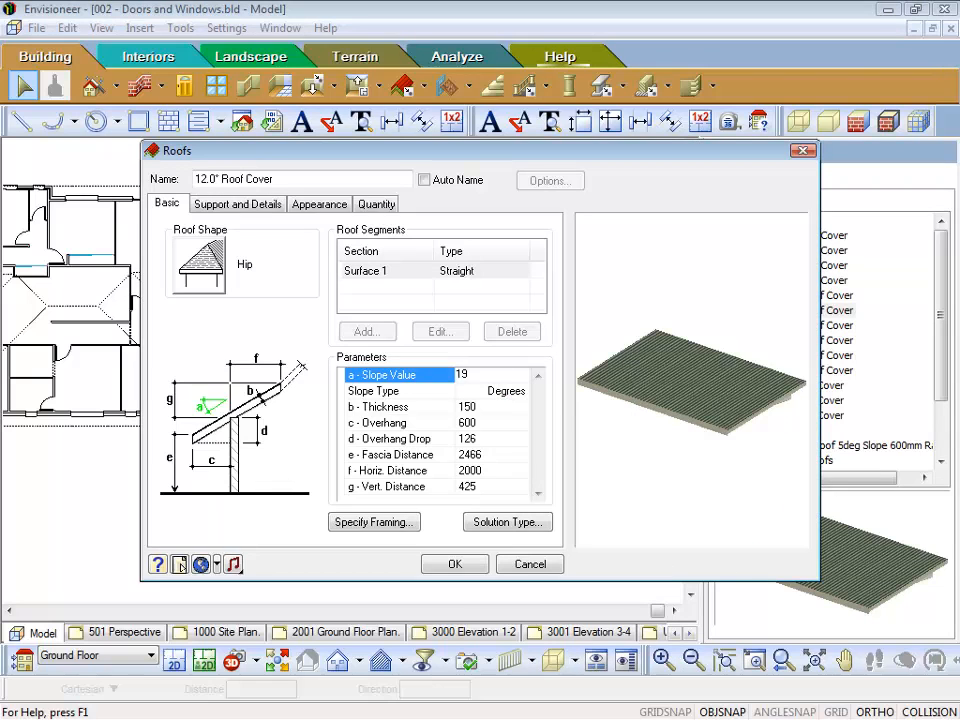
pyautogui.write('0')
pyautogui.click(463, 406)
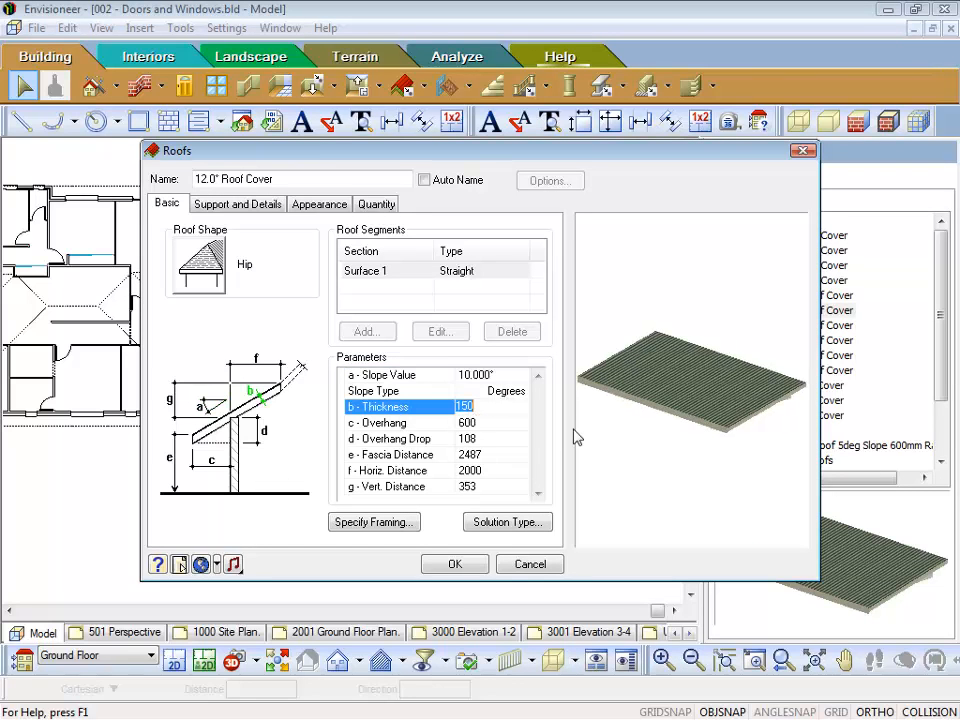
pyautogui.click(482, 563)
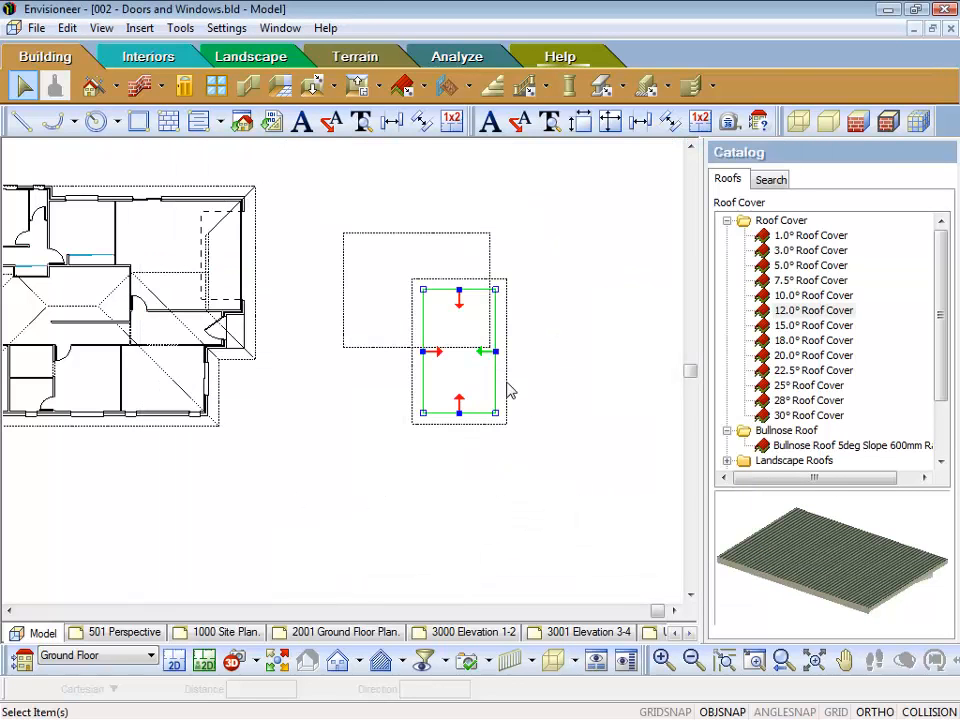
pyautogui.click(510, 390)
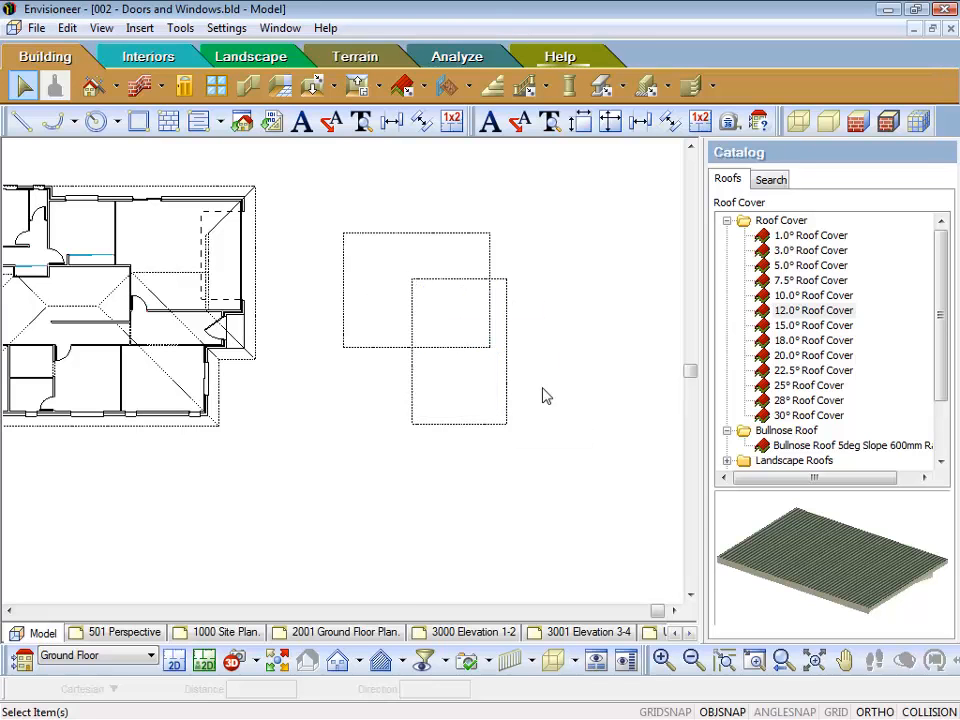
# Step: Examine how the two overlapping roofs intersect in a 3D quick view from the south-west corner
pyautogui.click(266, 662)
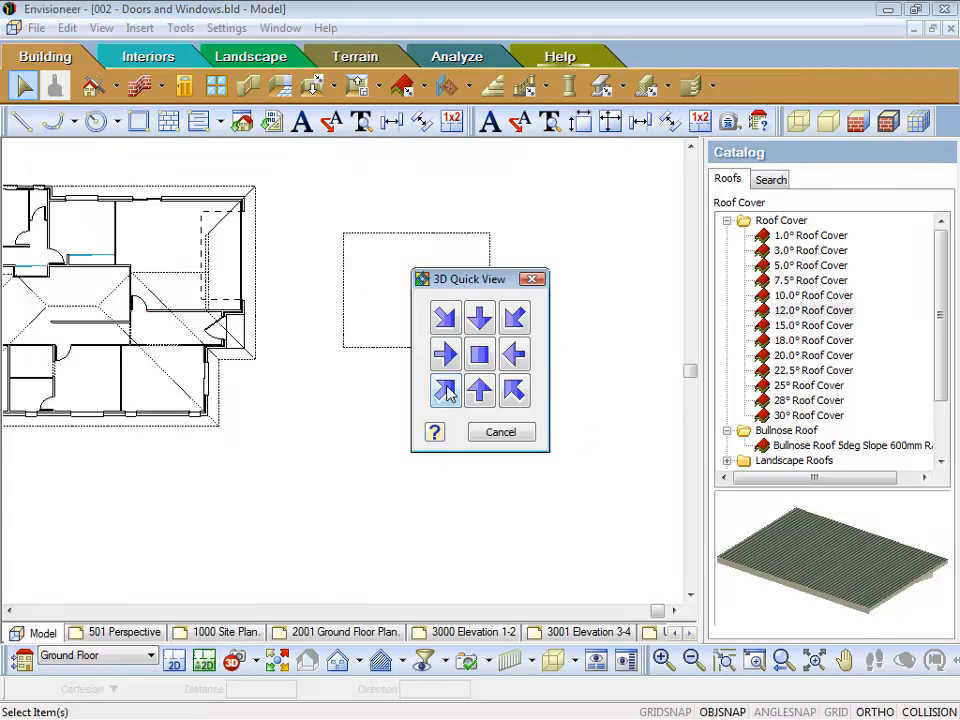
pyautogui.click(444, 388)
pyautogui.scroll(3, 591, 193)
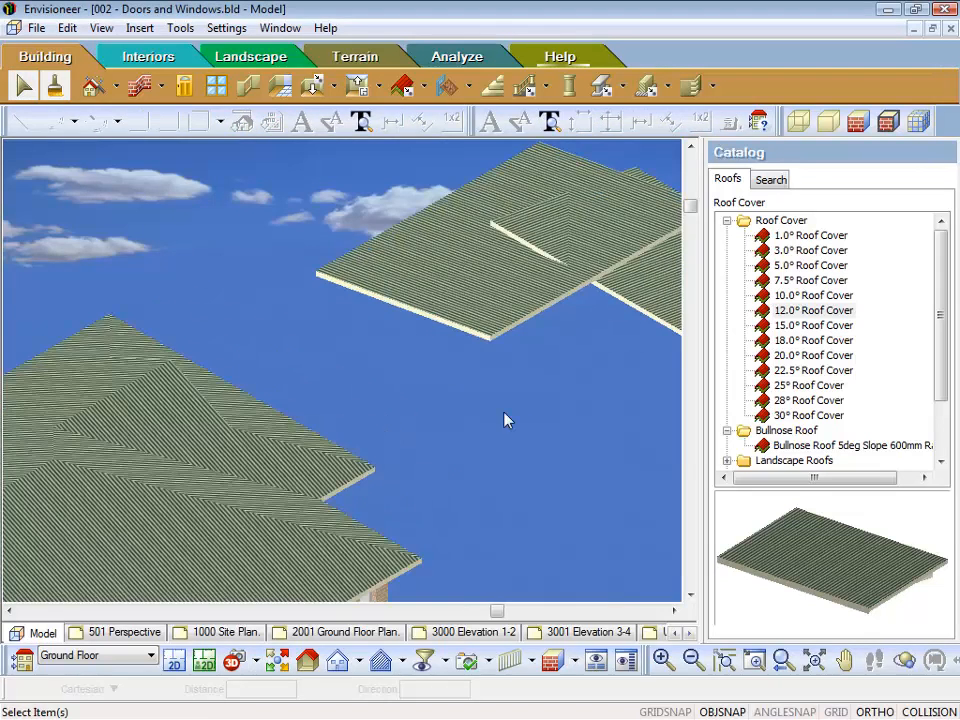
pyautogui.scroll(-2, 499, 444)
pyautogui.scroll(5, 664, 324)
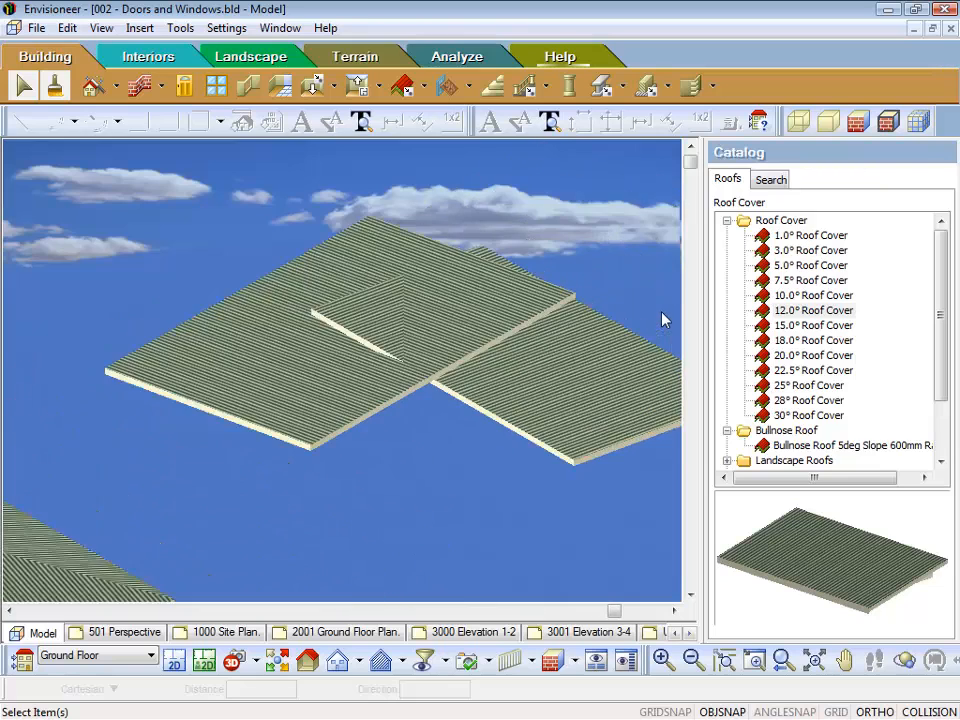
# Step: Return to plan view and delete both overlapping single-slope roofs east of the house
pyautogui.click(174, 662)
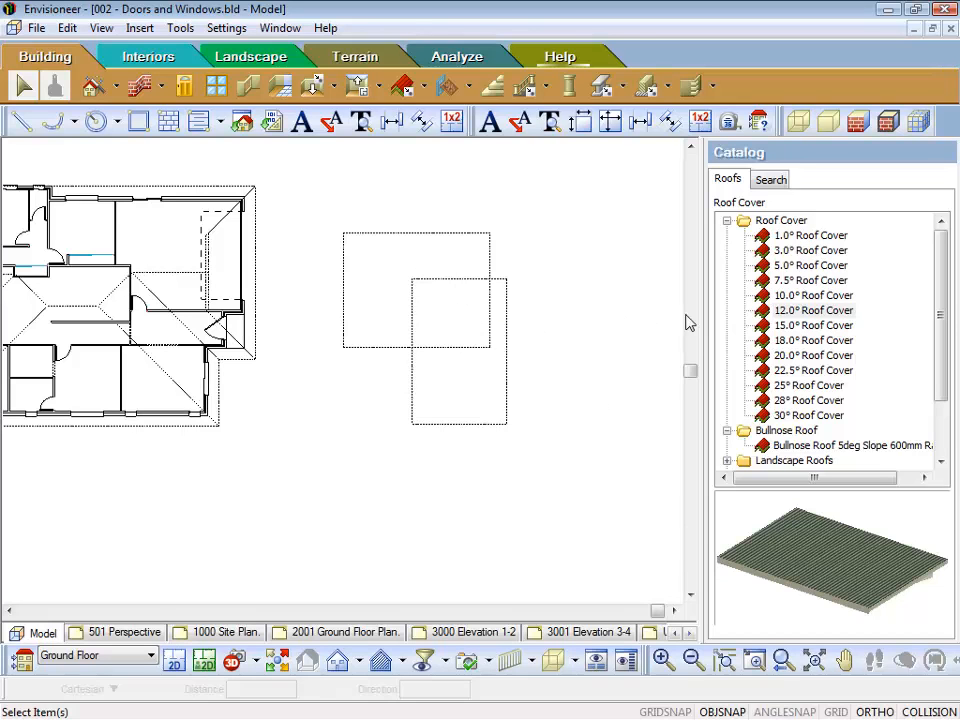
pyautogui.click(790, 318)
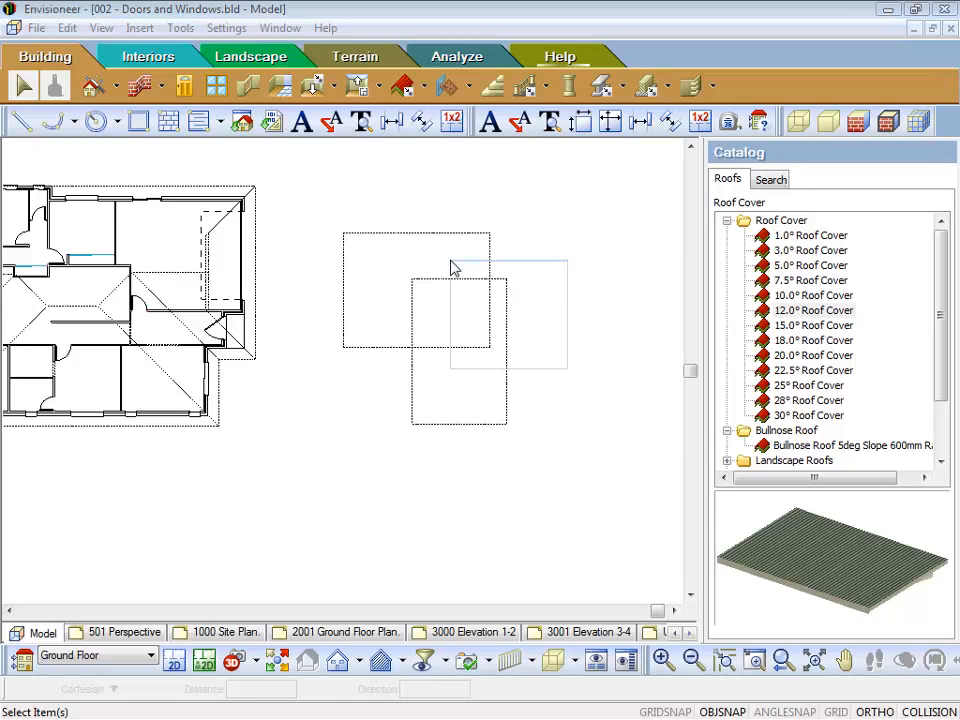
pyautogui.press('Delete')
pyautogui.scroll(-3, 467, 276)
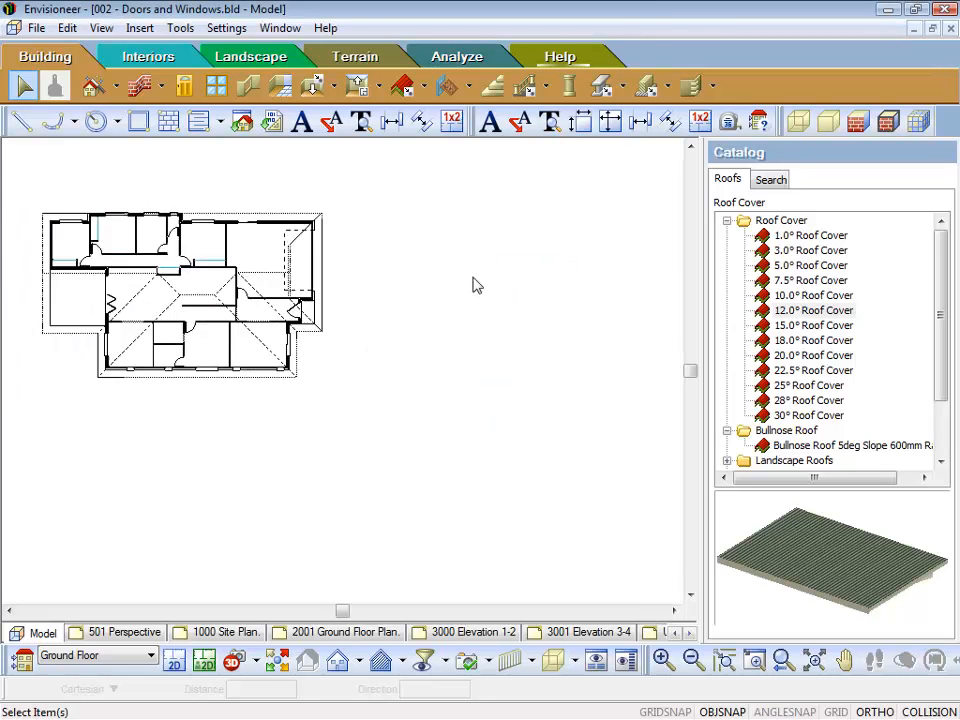
pyautogui.scroll(2, 44, 202)
pyautogui.scroll(1, 44, 202)
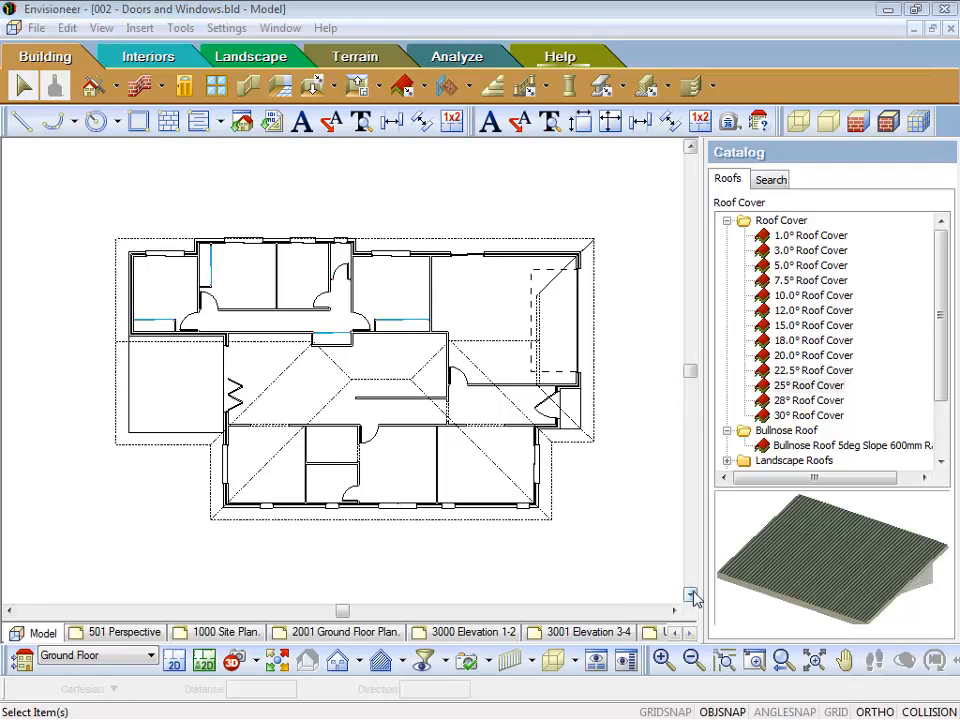
# Step: Stretch the west edge of the house roof outward past the patio, and undo the stretch
pyautogui.click(690, 597)
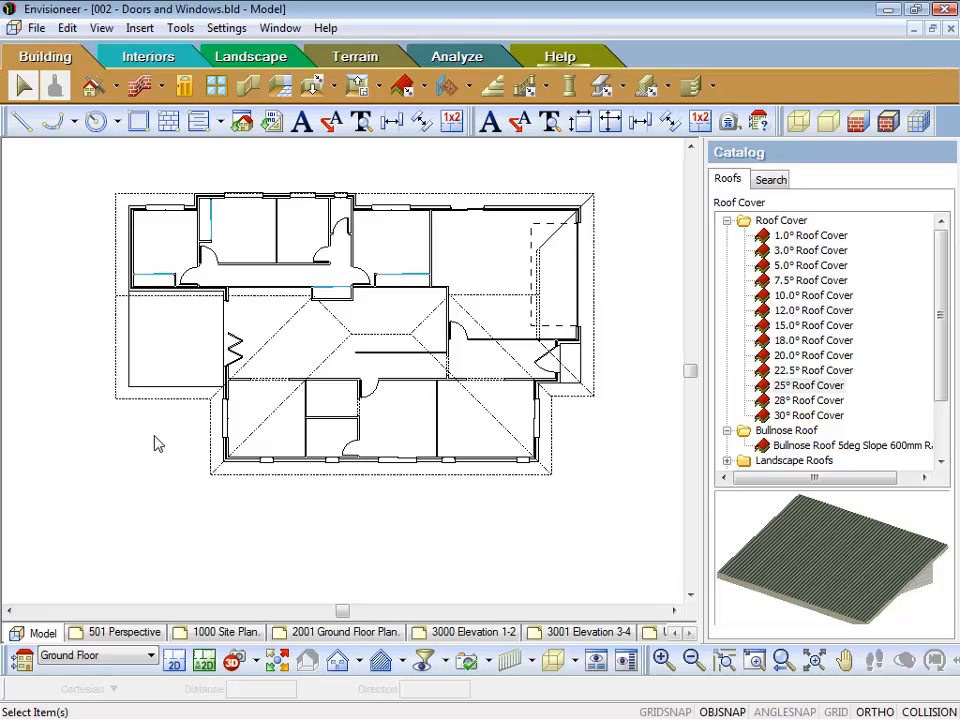
pyautogui.click(115, 390)
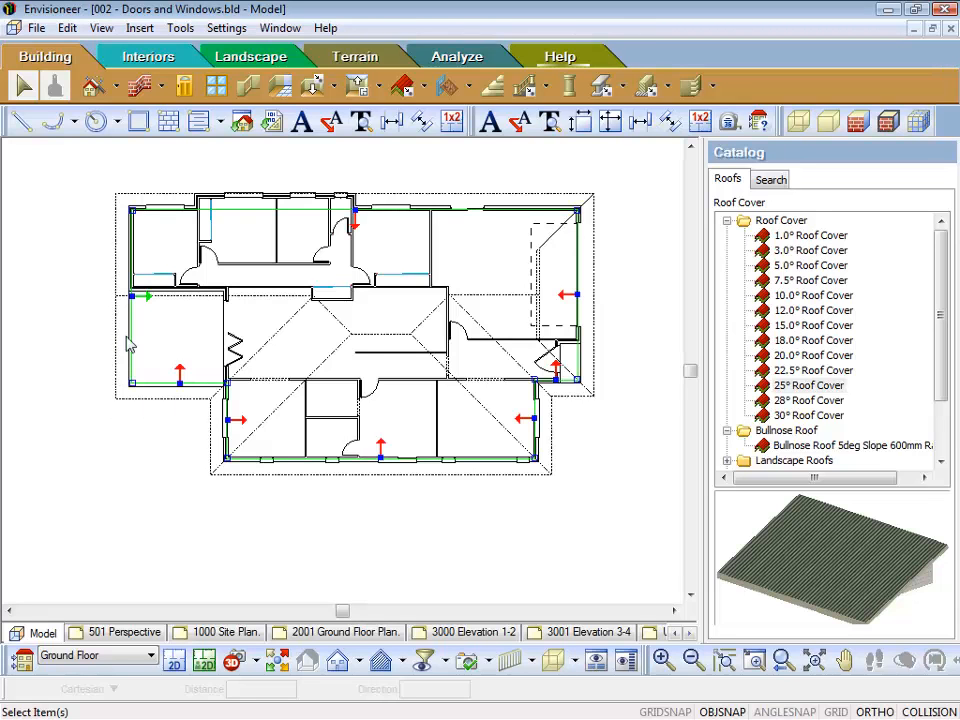
pyautogui.moveTo(131, 296); pyautogui.dragTo(60, 298)
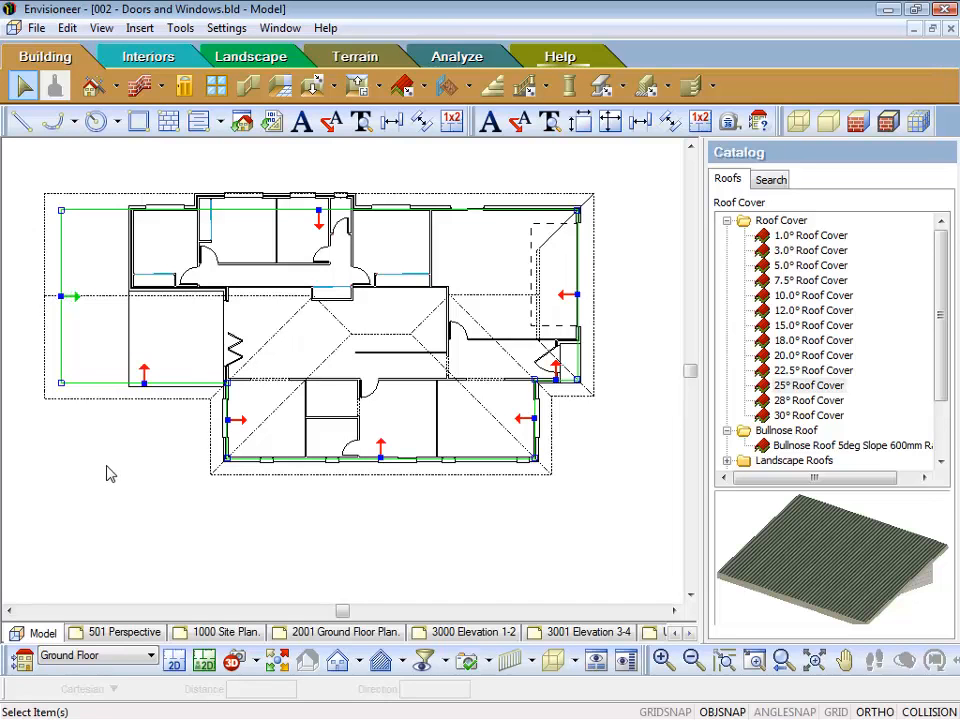
pyautogui.hotkey('ctrl', 'z')
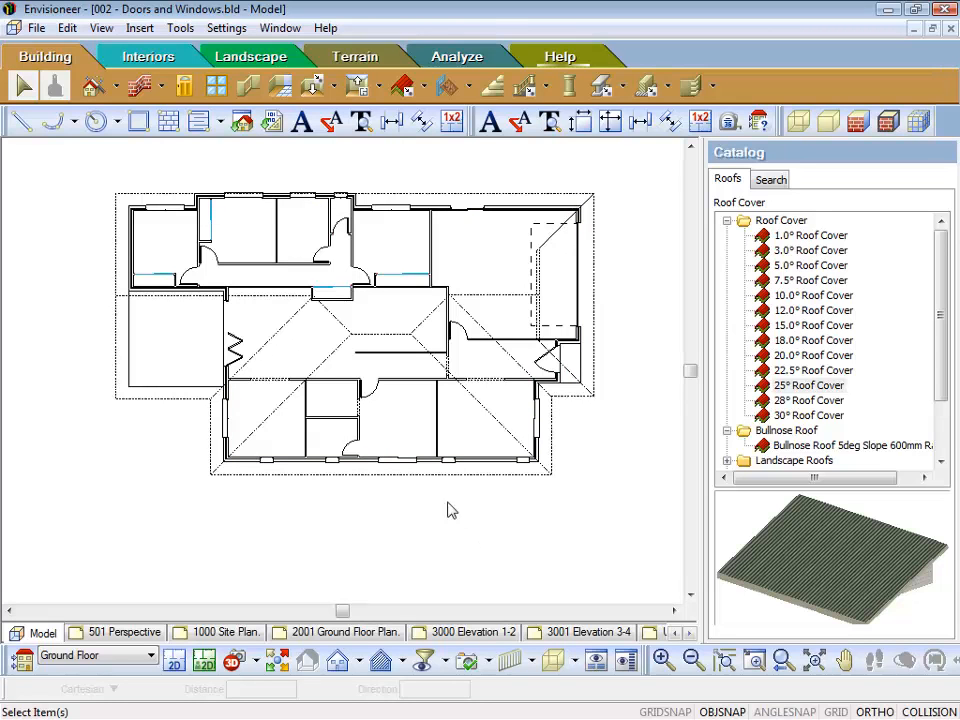
# Step: Move the house's south exterior wall farther south so the roof follows it, and undo the move
pyautogui.click(429, 463)
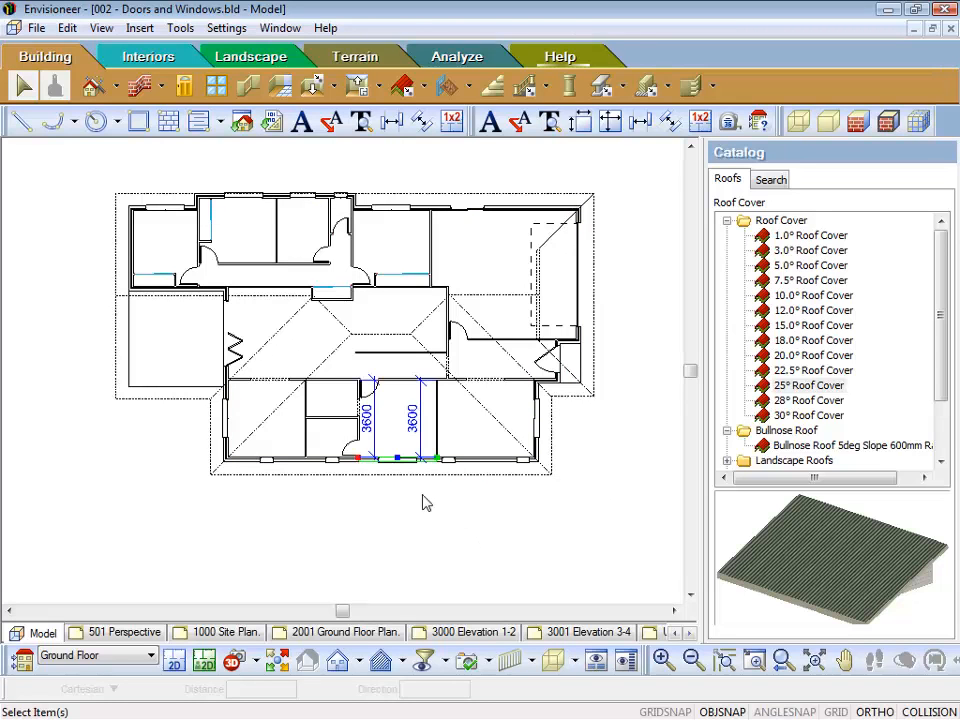
pyautogui.moveTo(398, 456); pyautogui.dragTo(403, 547)
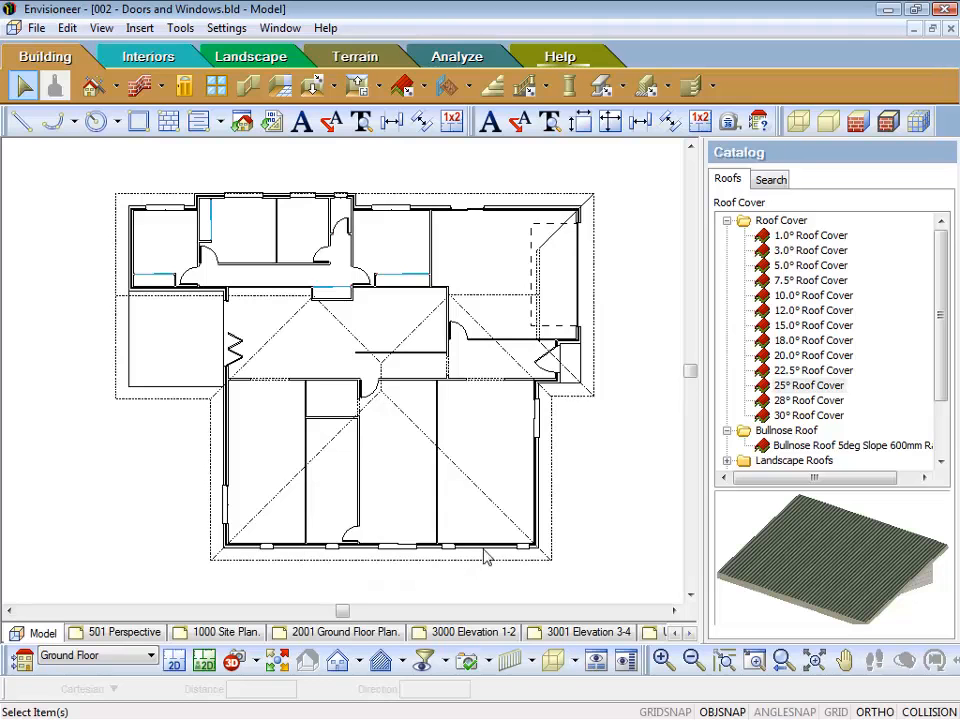
pyautogui.hotkey('ctrl', 'z')
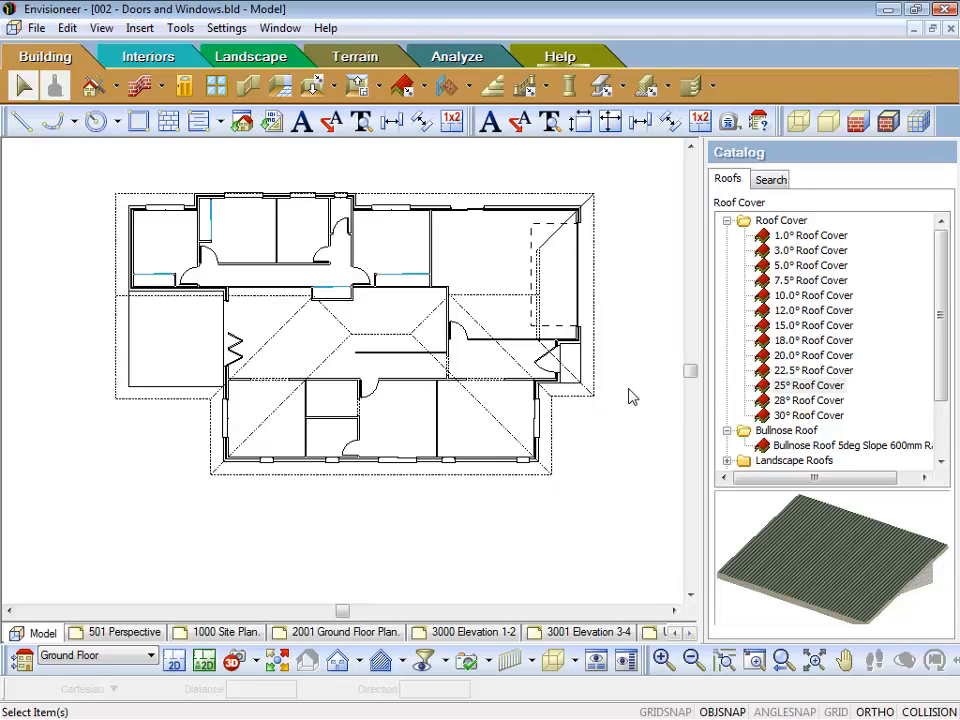
# Step: Try to add a 25° roof by picking points, about 6000 mm wide, projecting south from the house's south wall
pyautogui.click(786, 390)
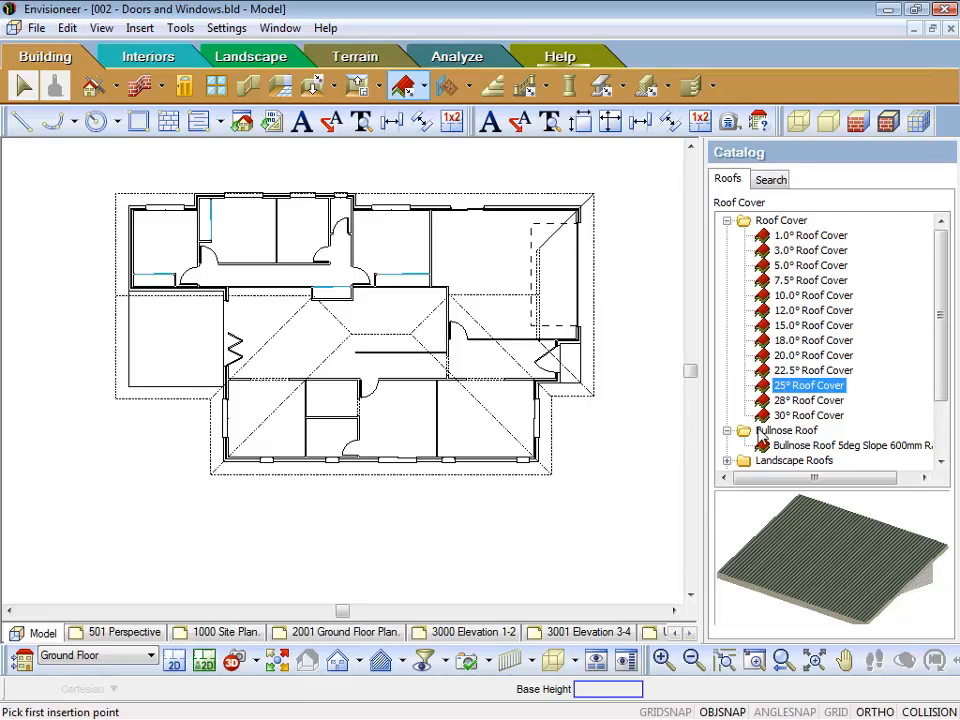
pyautogui.click(423, 87)
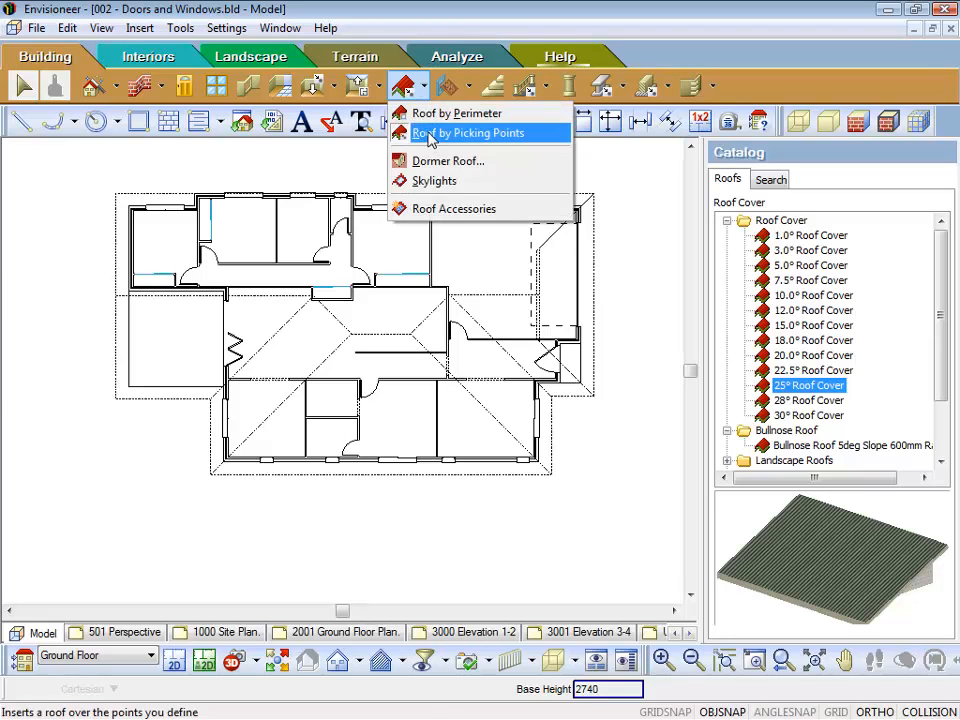
pyautogui.click(428, 137)
pyautogui.click(806, 387)
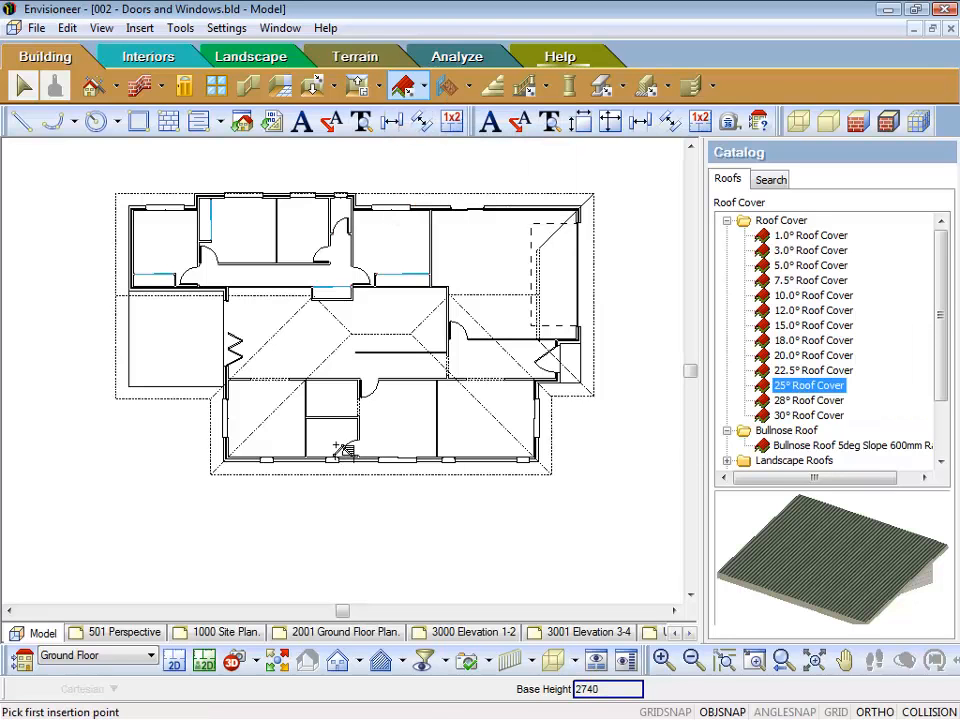
pyautogui.click(333, 455)
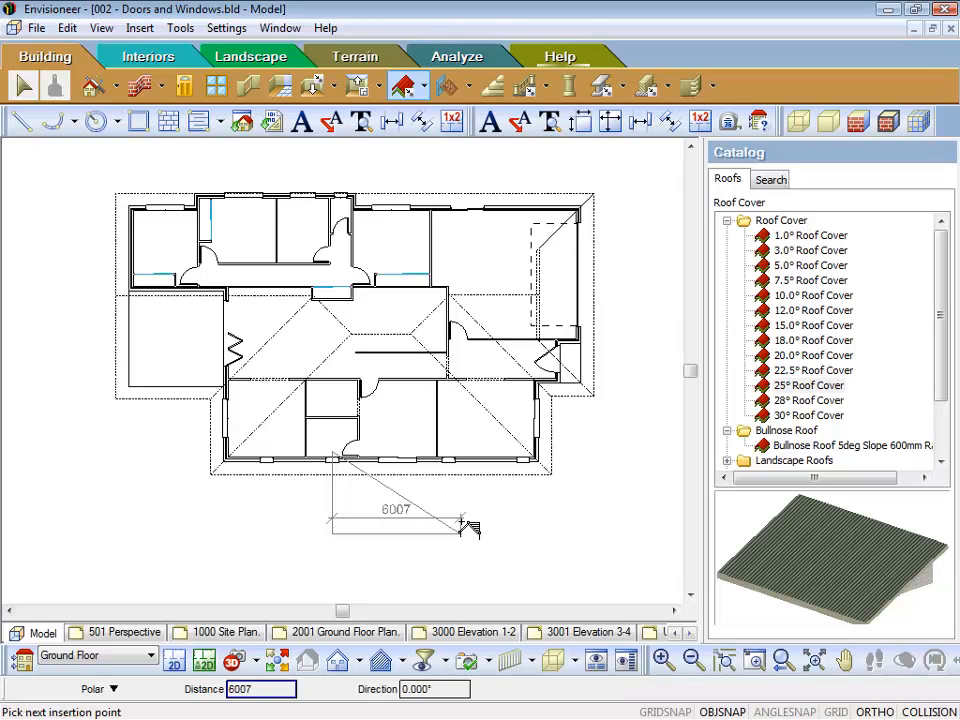
pyautogui.rightClick(466, 450)
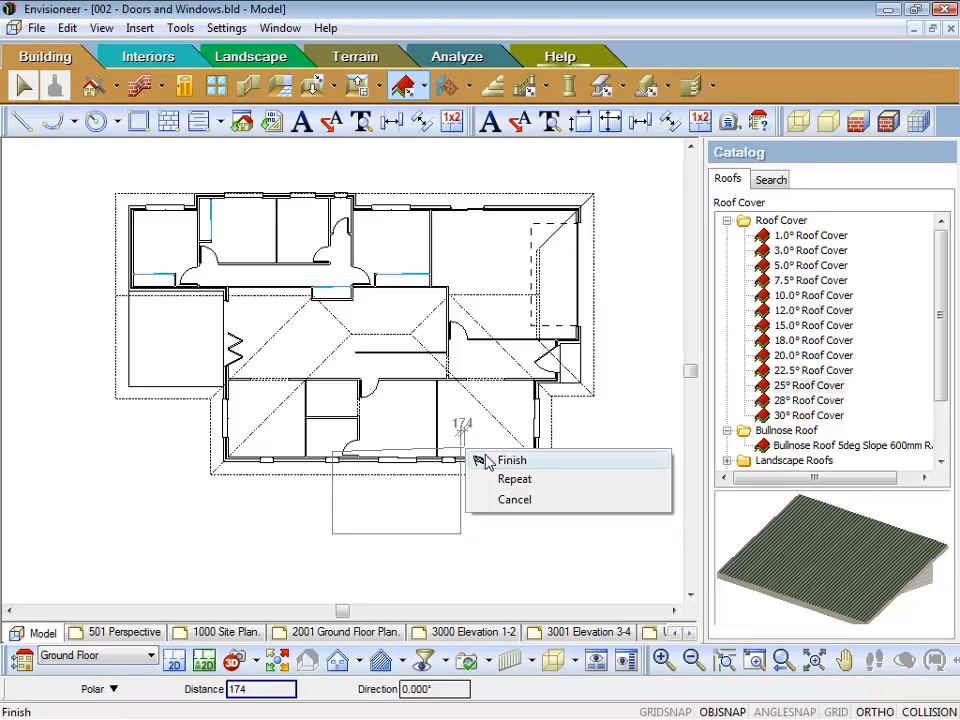
pyautogui.click(511, 460)
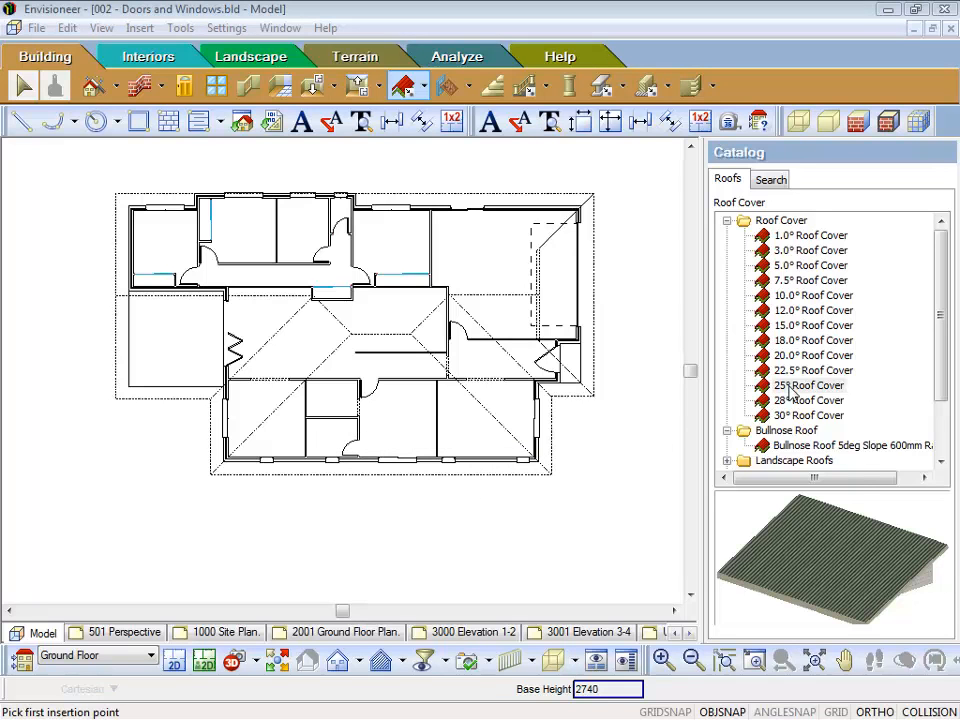
# Step: Add a 25° roof by picked points that starts inside the house's south wall and projects south, overlapping the main roof
pyautogui.click(782, 388)
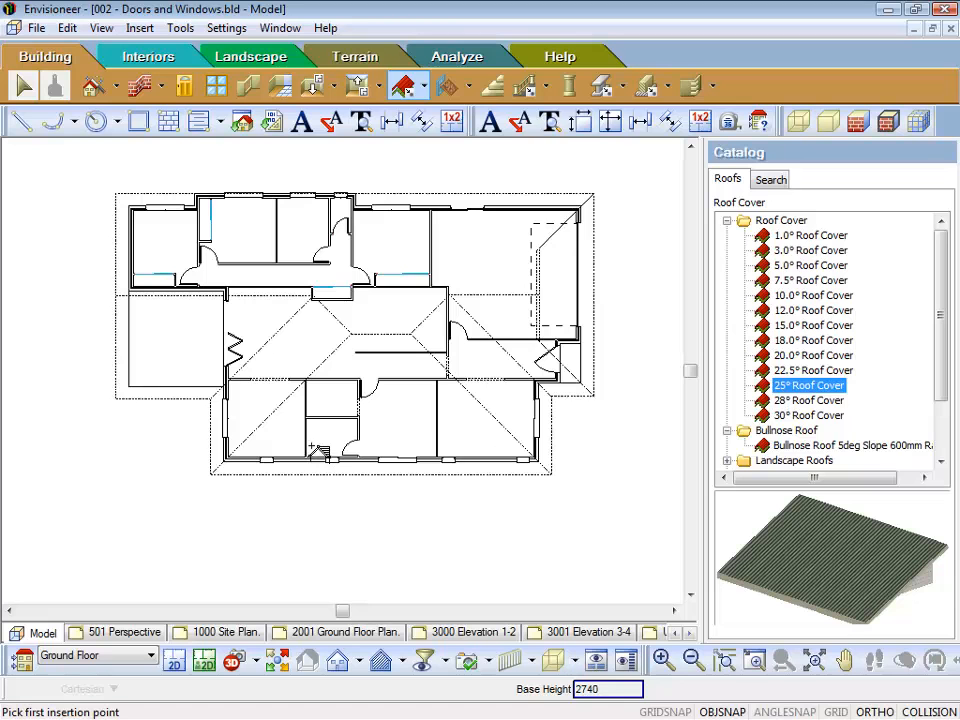
pyautogui.click(316, 448)
pyautogui.click(436, 540)
pyautogui.click(436, 435)
pyautogui.rightClick(429, 436)
pyautogui.click(474, 443)
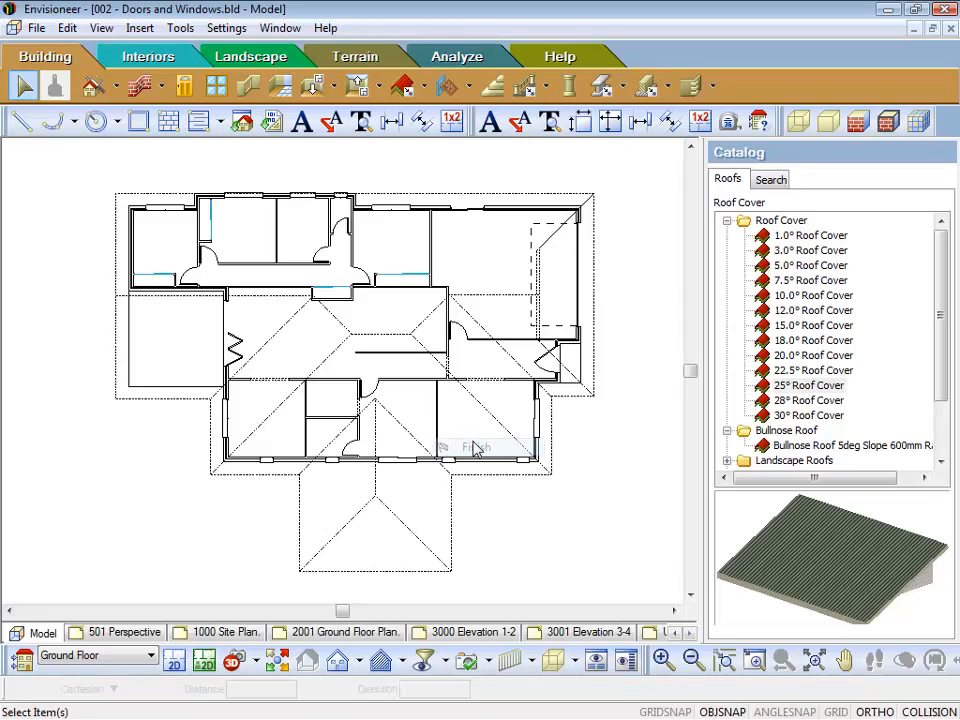